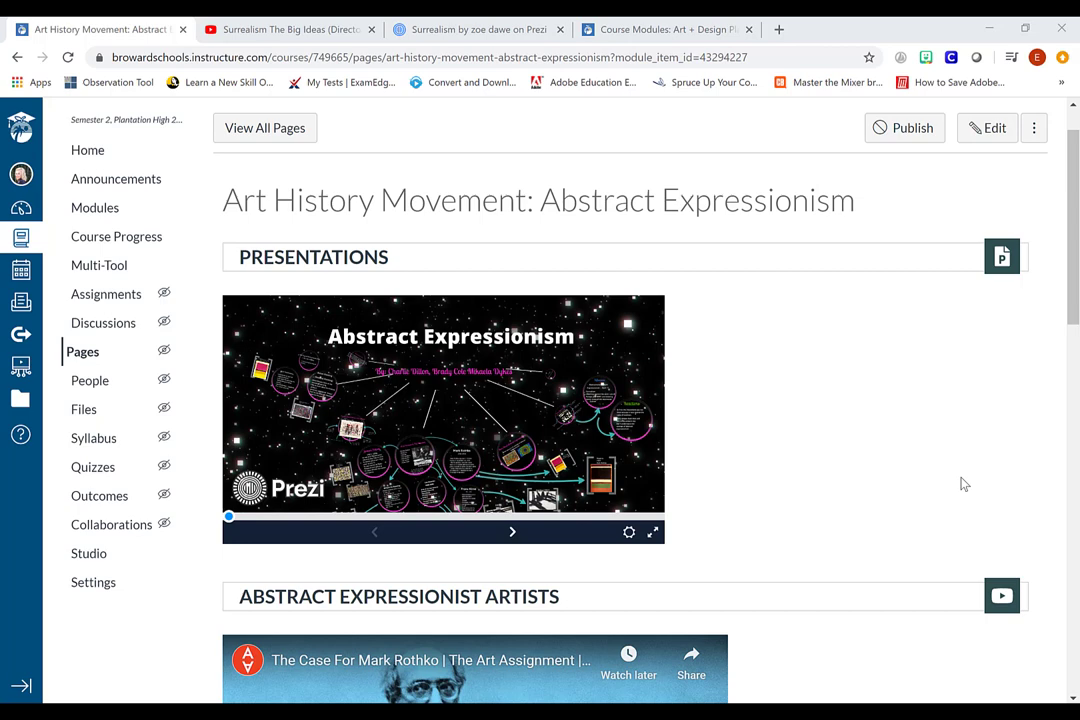
# Scroll the Canvas page down and back up to bring the Abstract Expressionism Prezi into view.
pyautogui.scroll(1, 963, 484)
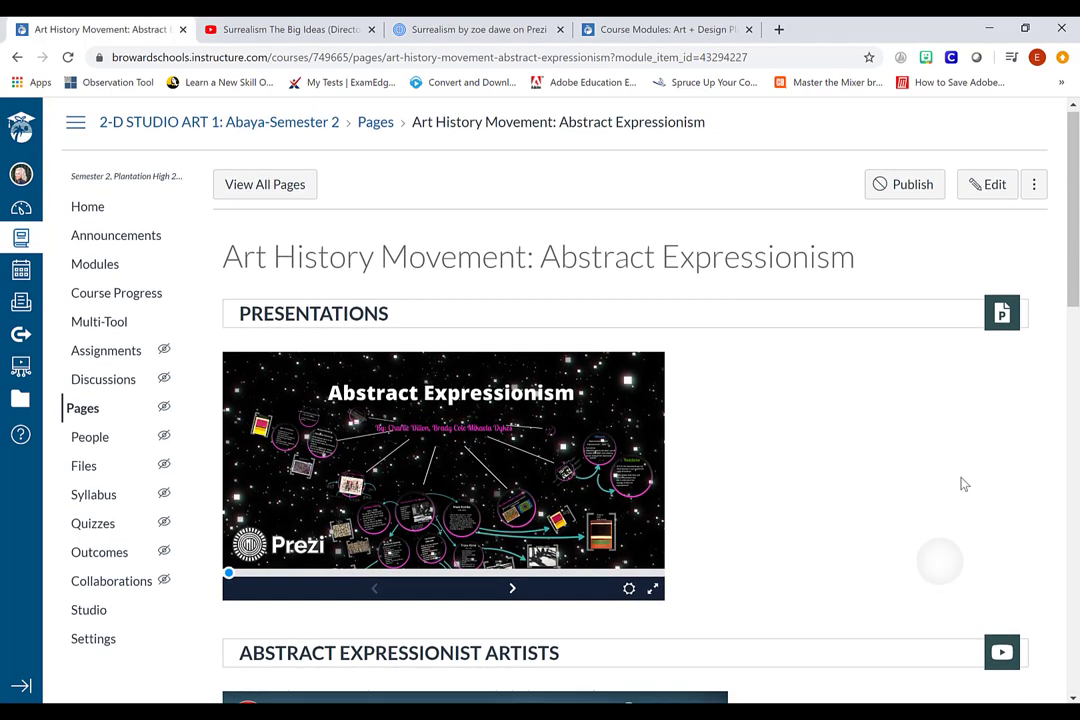
pyautogui.scroll(-1, 963, 484)
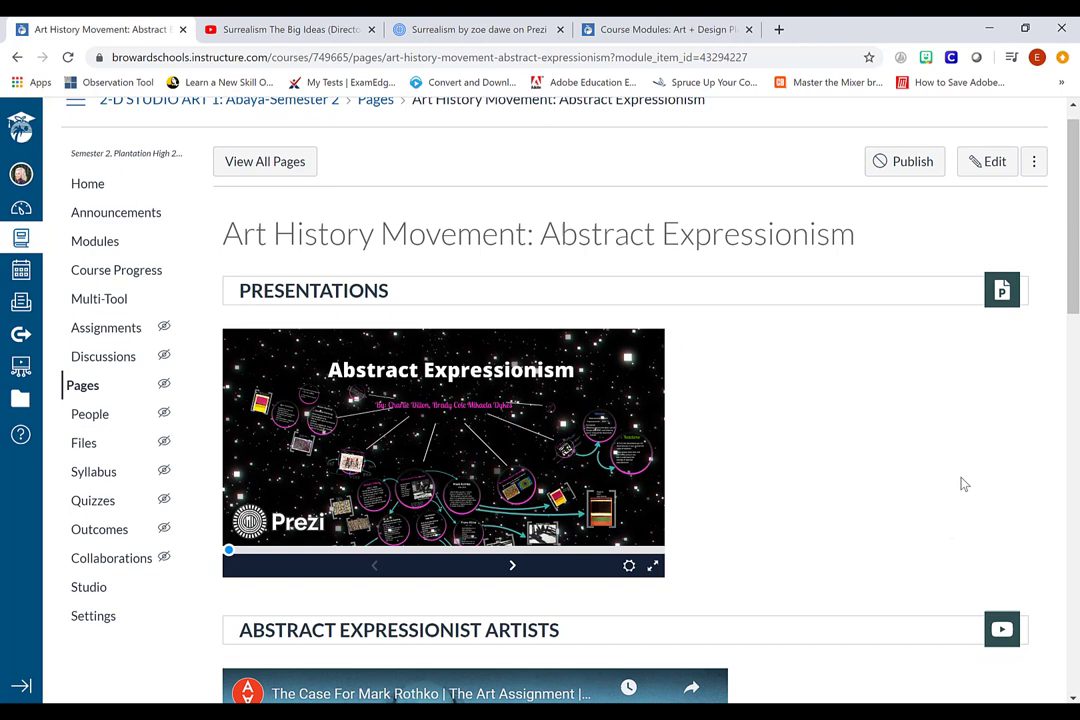
pyautogui.scroll(-1, 963, 484)
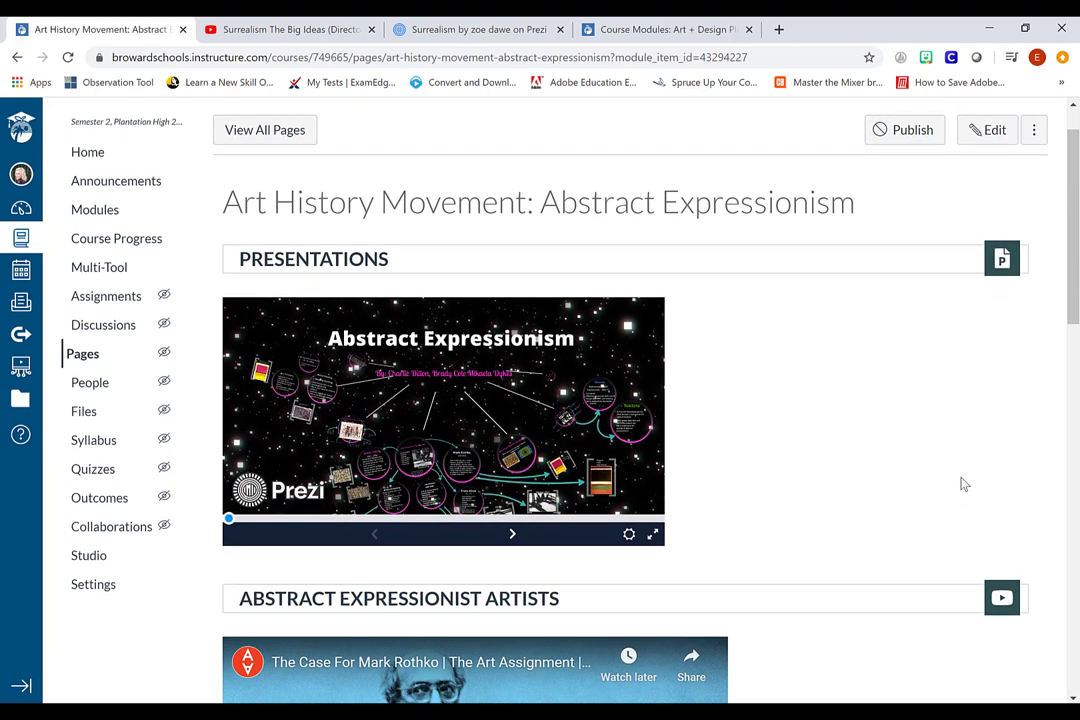
pyautogui.scroll(-1, 963, 484)
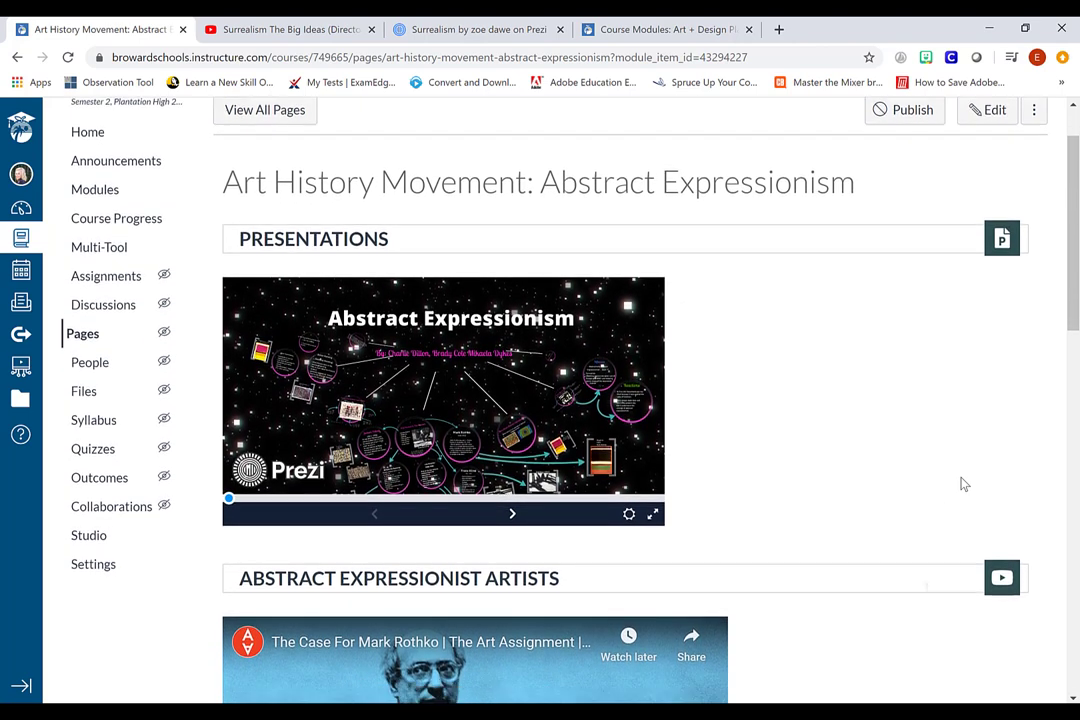
pyautogui.scroll(-1, 963, 484)
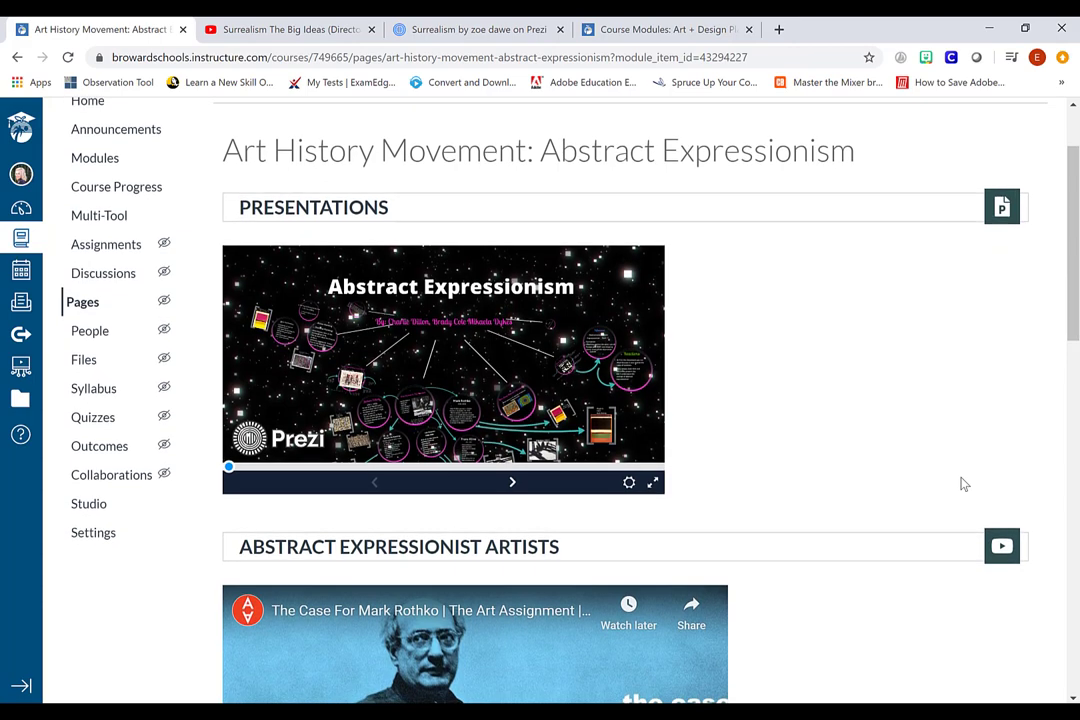
pyautogui.scroll(-2, 963, 484)
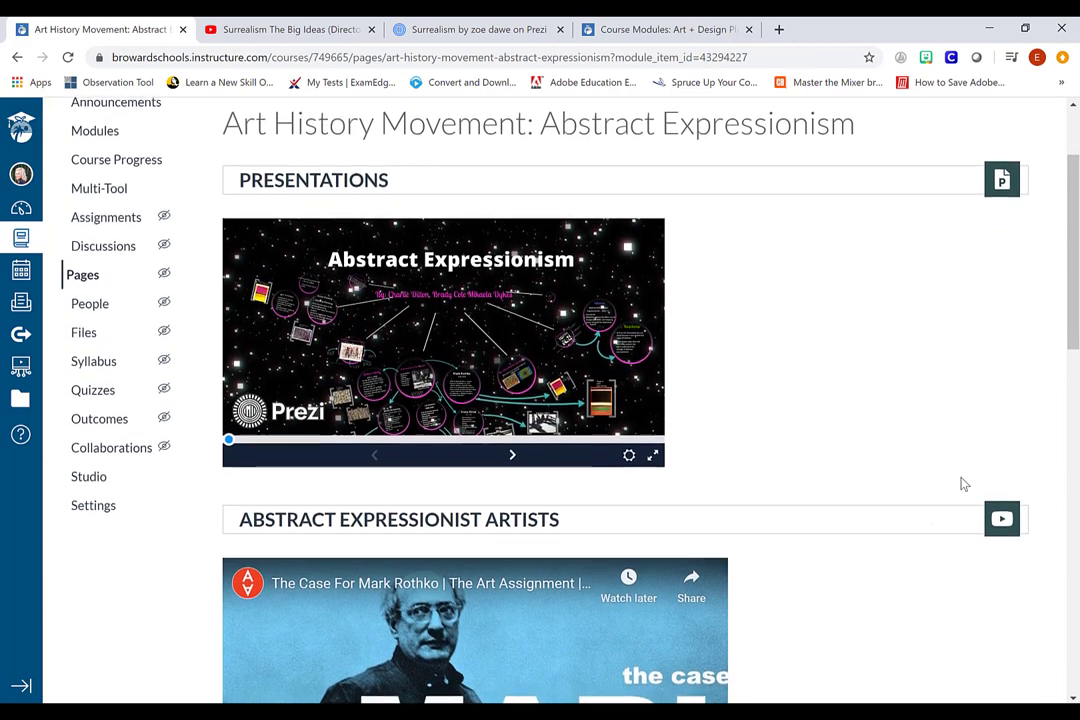
pyautogui.scroll(-2, 963, 484)
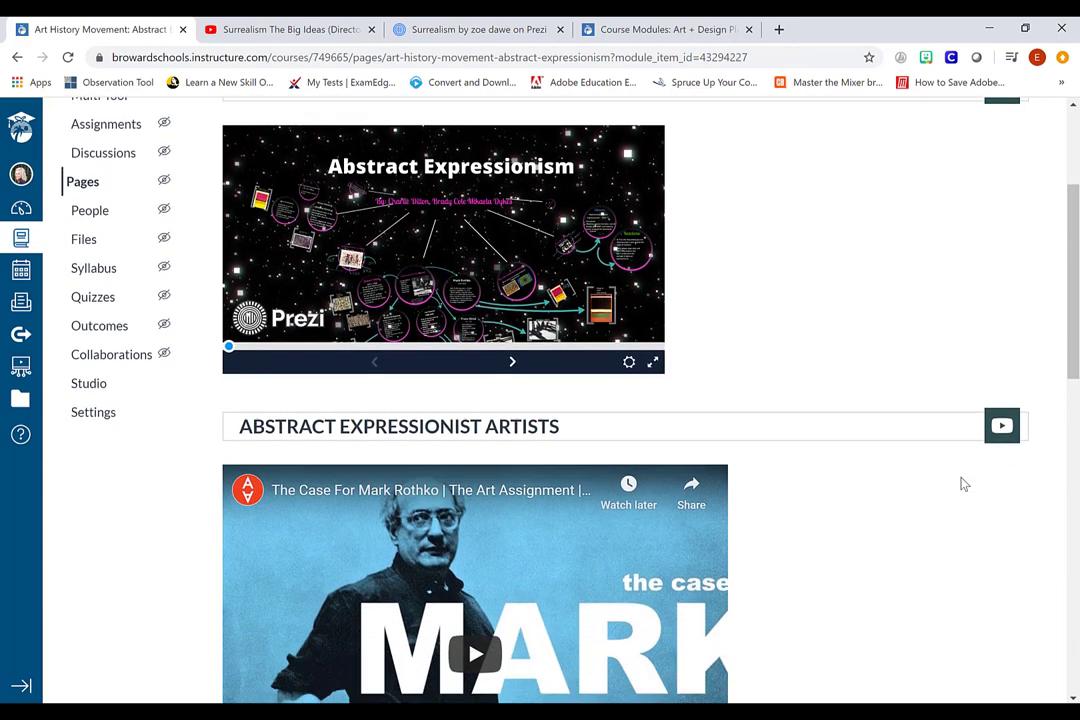
pyautogui.scroll(-3, 963, 484)
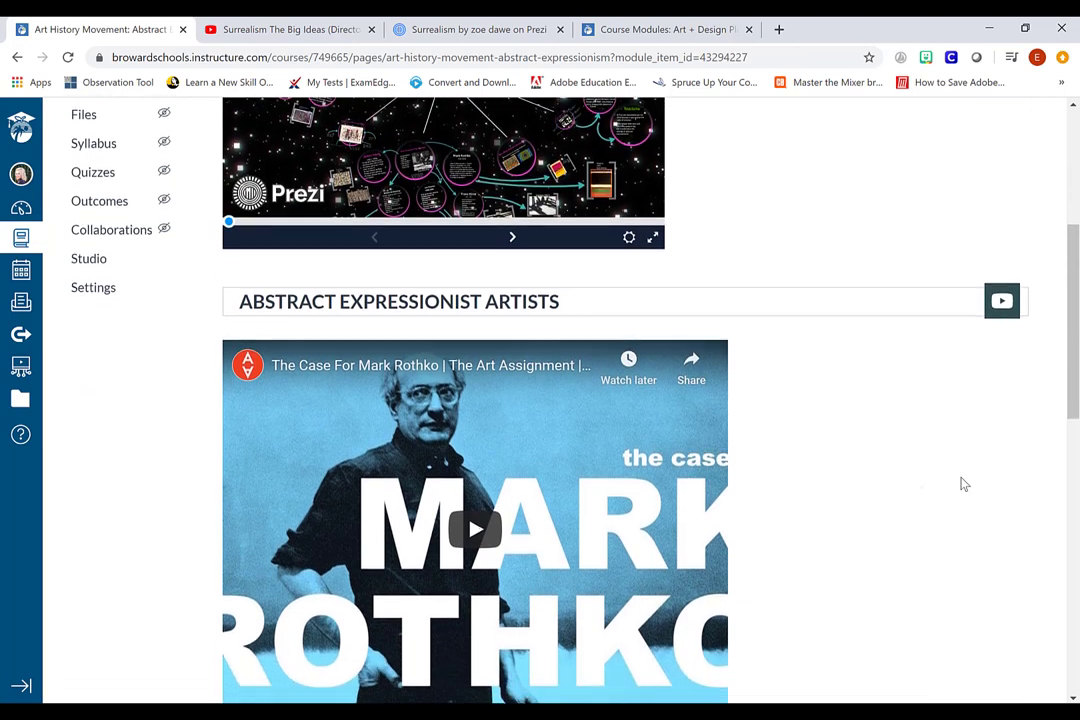
pyautogui.scroll(-3, 963, 484)
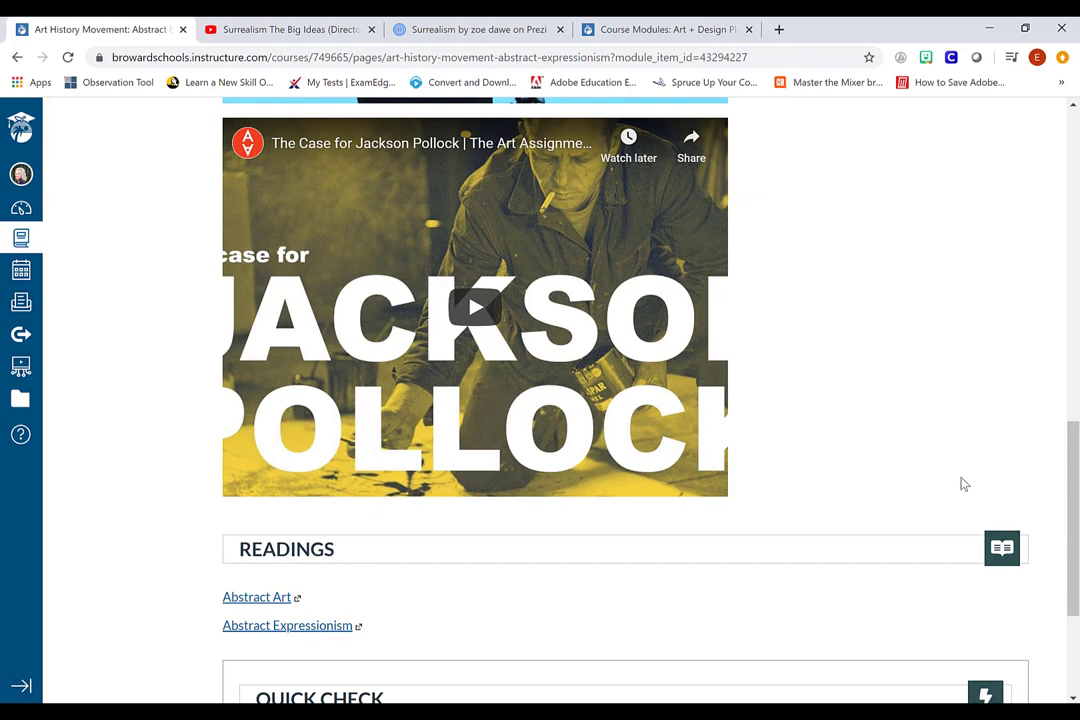
pyautogui.scroll(-2, 963, 484)
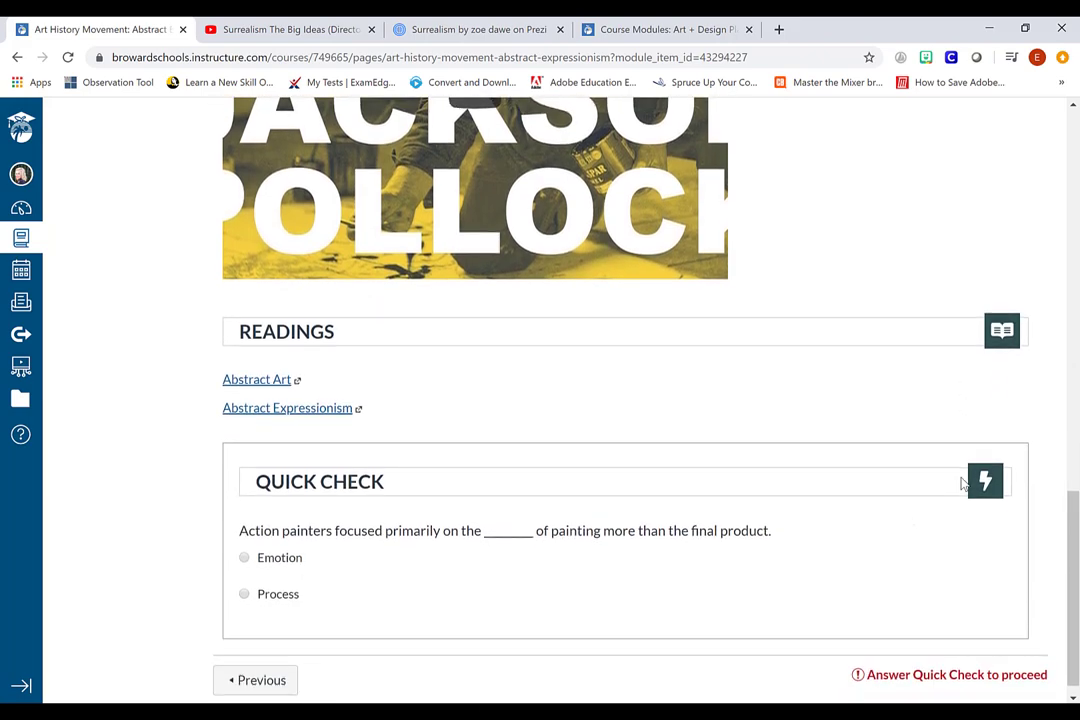
pyautogui.scroll(2, 963, 484)
pyautogui.scroll(4, 963, 484)
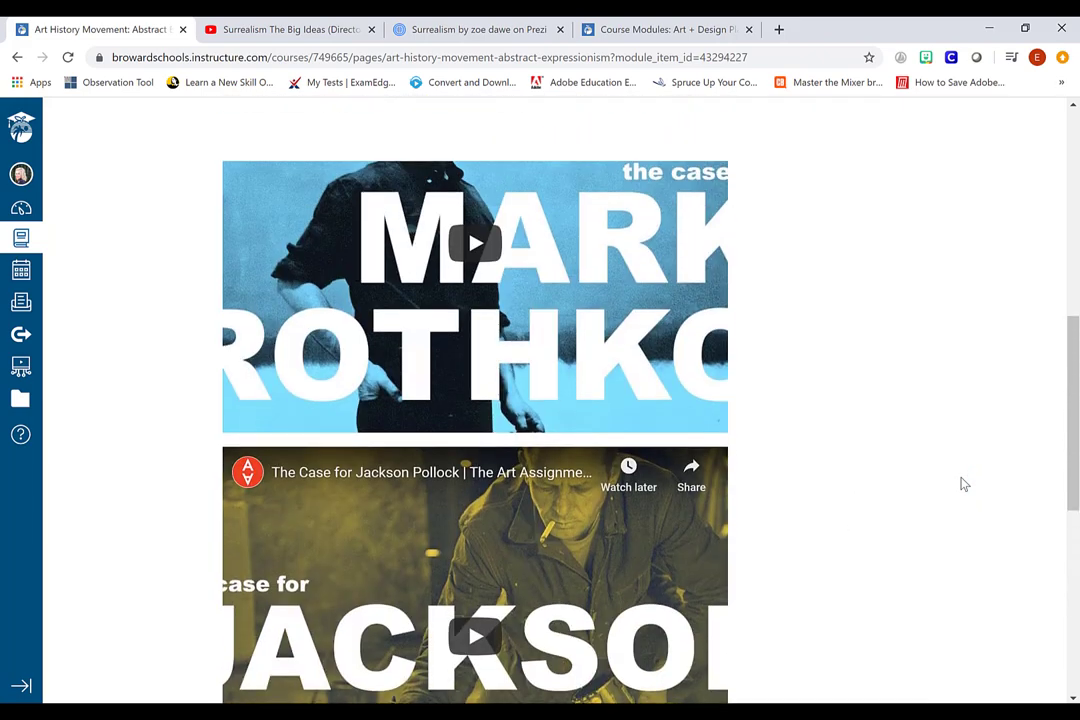
pyautogui.scroll(4, 963, 484)
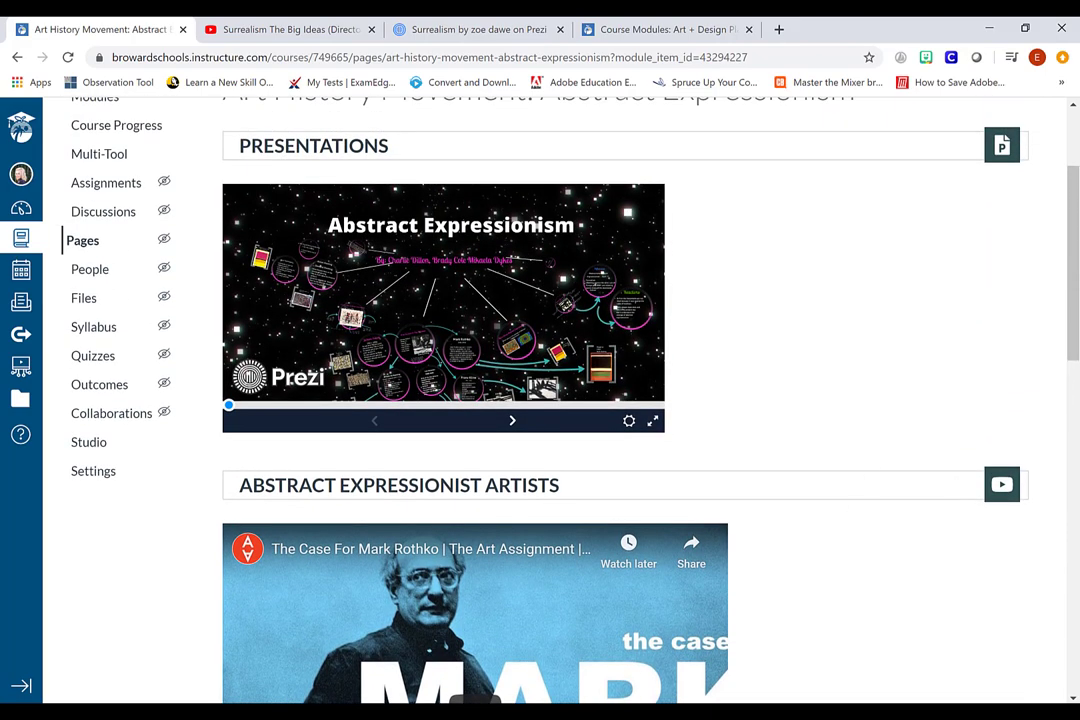
# Advance the Prezi past Two Types, Color Field and Rothko to the Action Painting (Gestural Painting) slide.
pyautogui.click(514, 423)
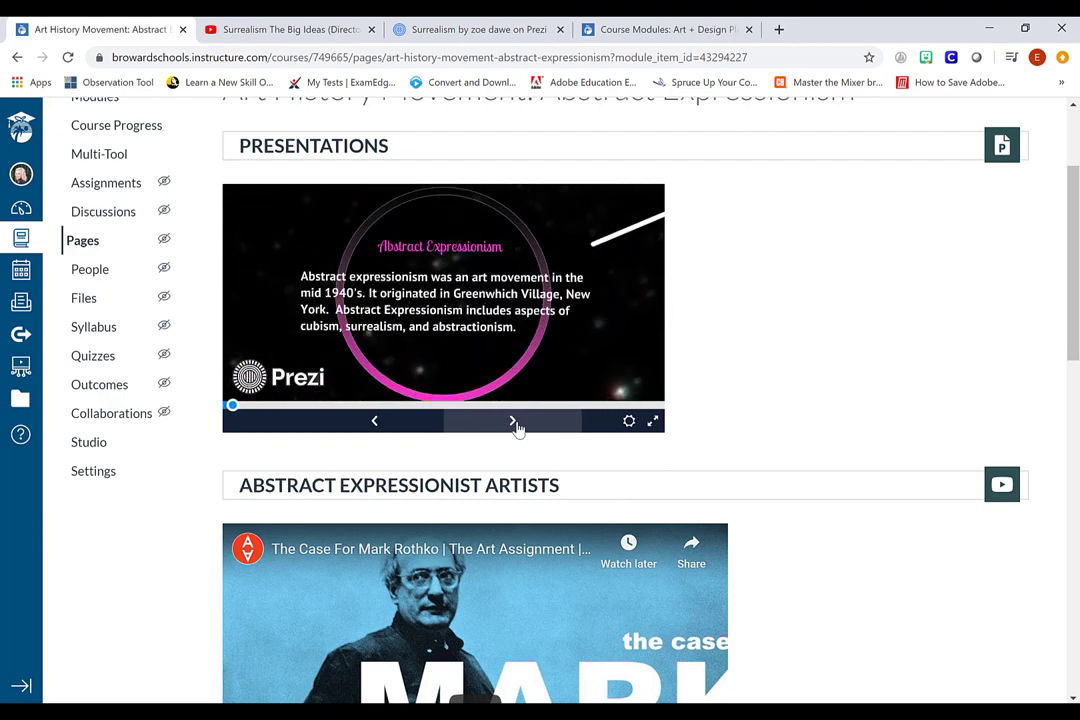
pyautogui.click(514, 423)
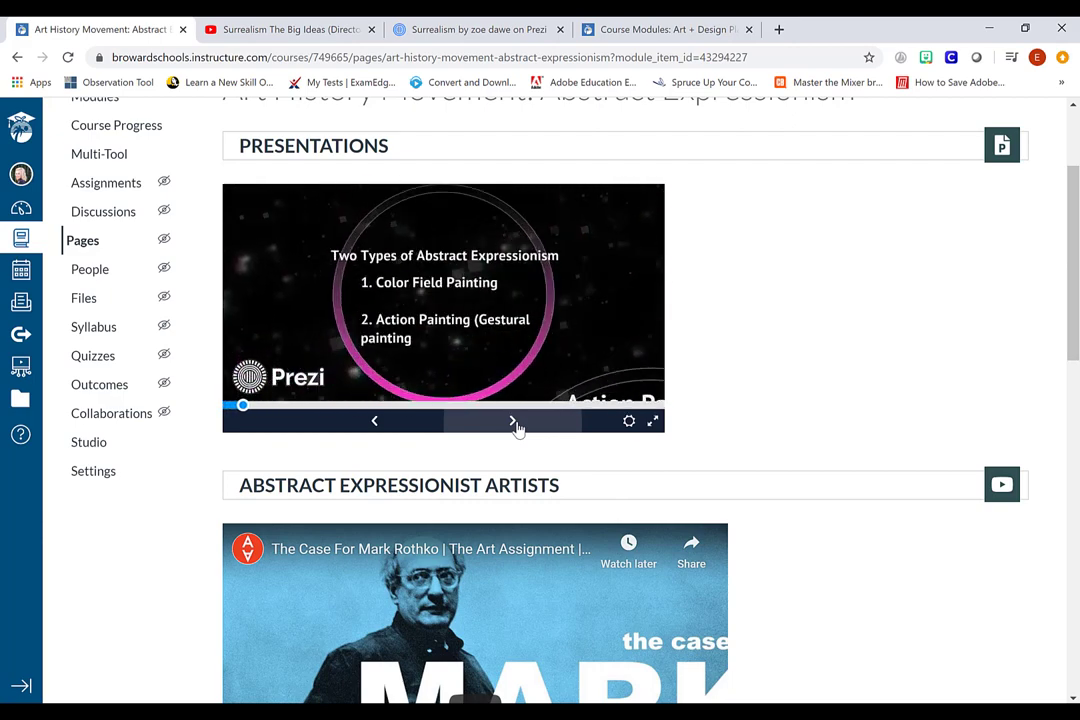
pyautogui.click(514, 423)
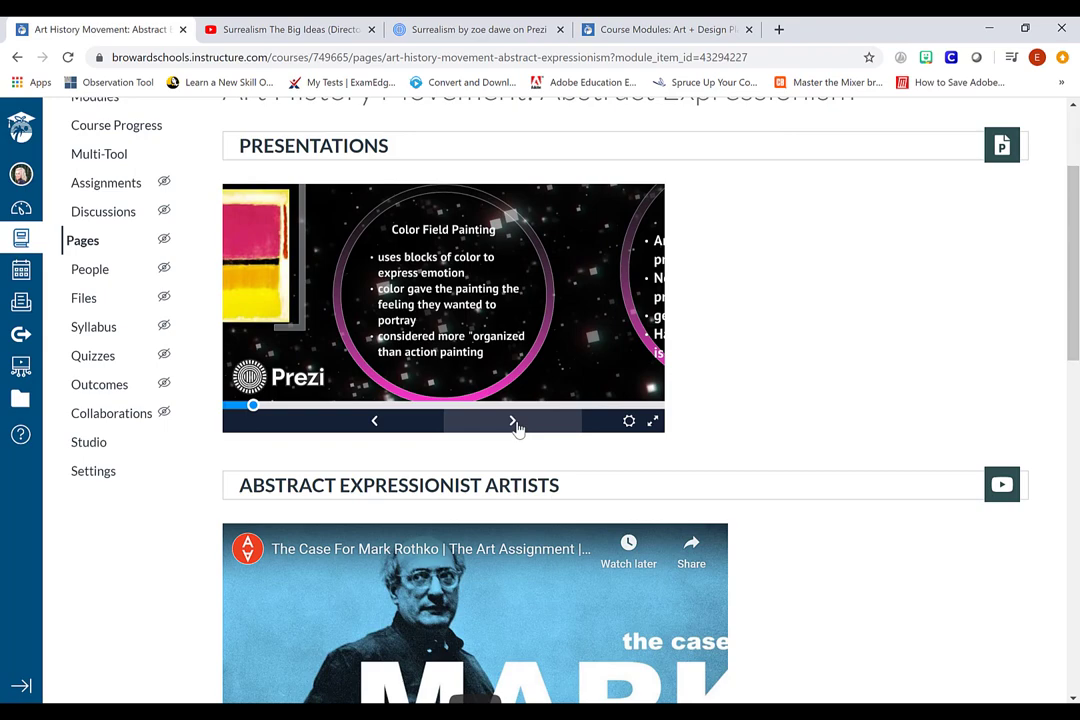
pyautogui.click(515, 424)
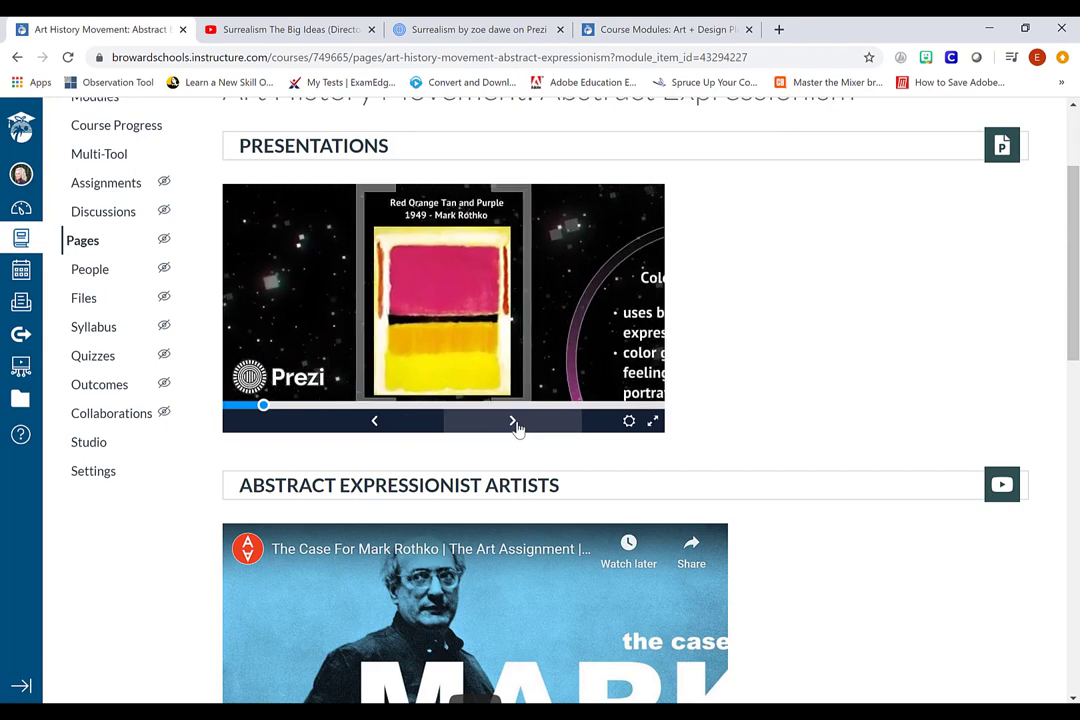
pyautogui.click(514, 423)
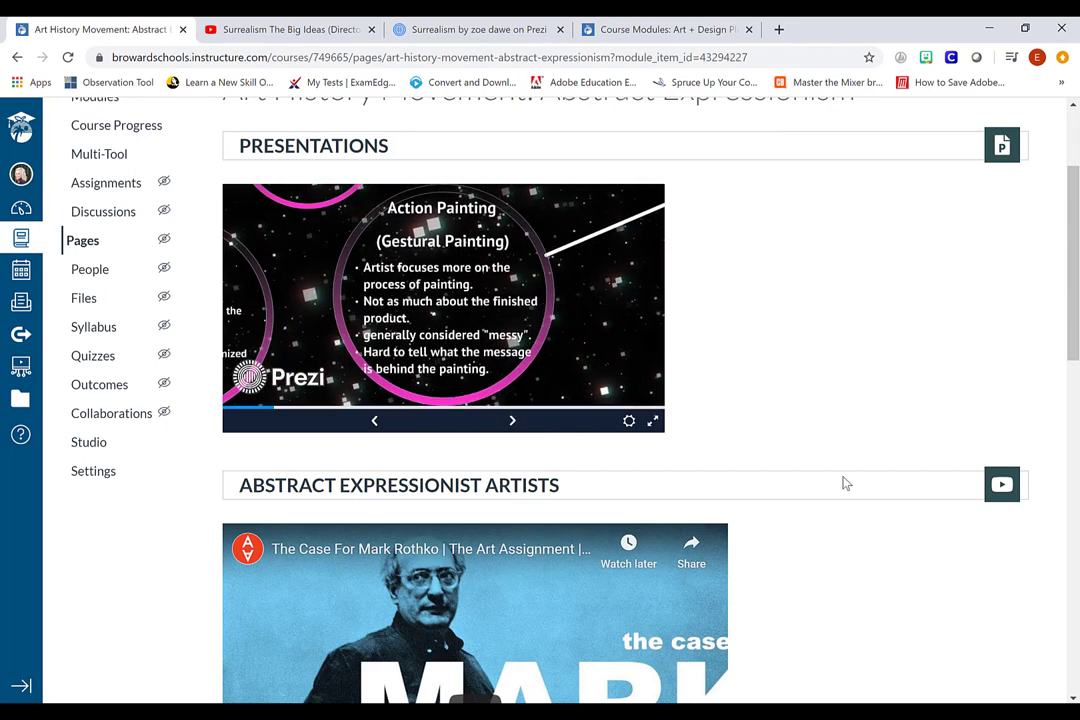
pyautogui.scroll(-3, 843, 484)
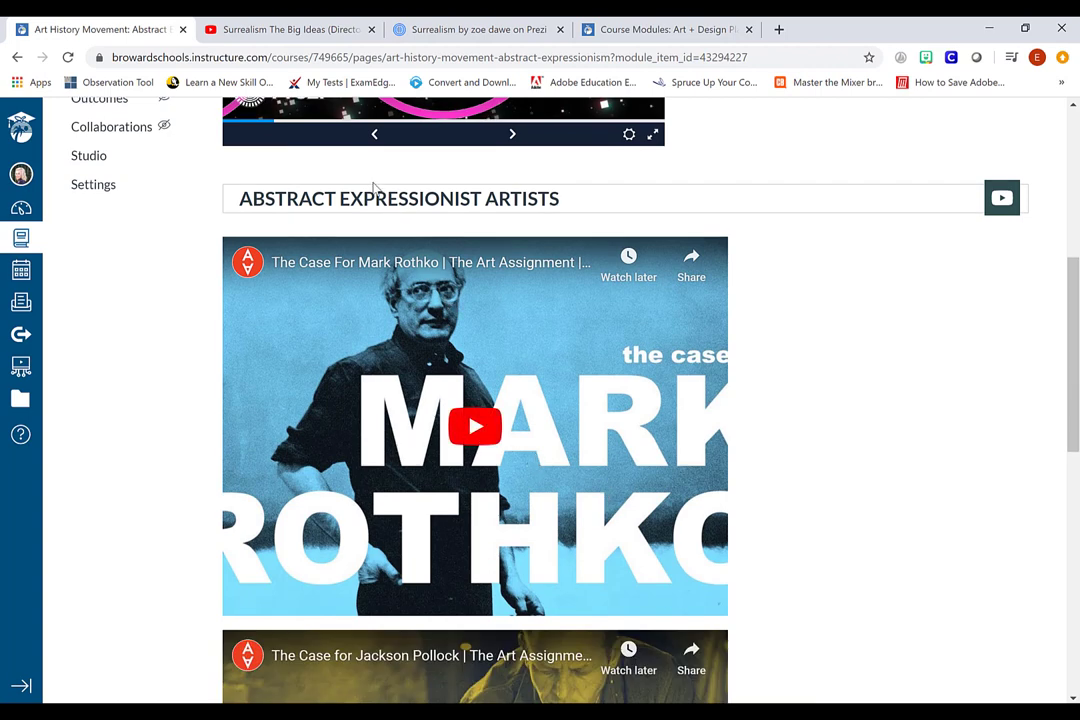
# Play the embedded Mark Rothko YouTube video and skip it ahead to 0:53.
pyautogui.click(457, 450)
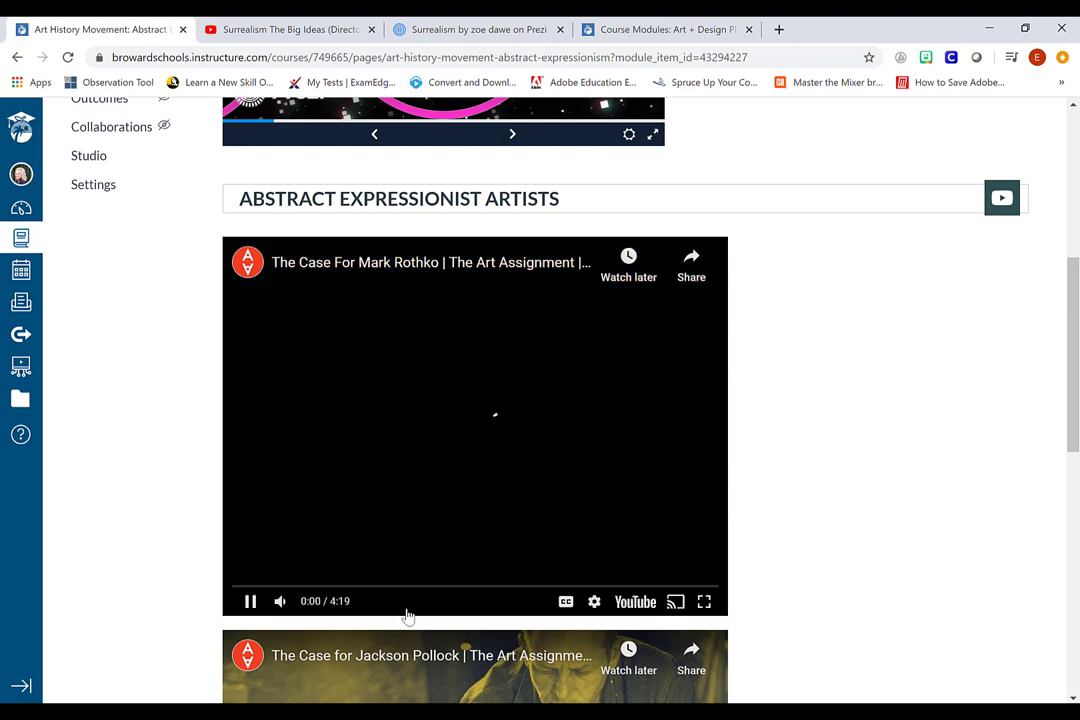
pyautogui.click(335, 594)
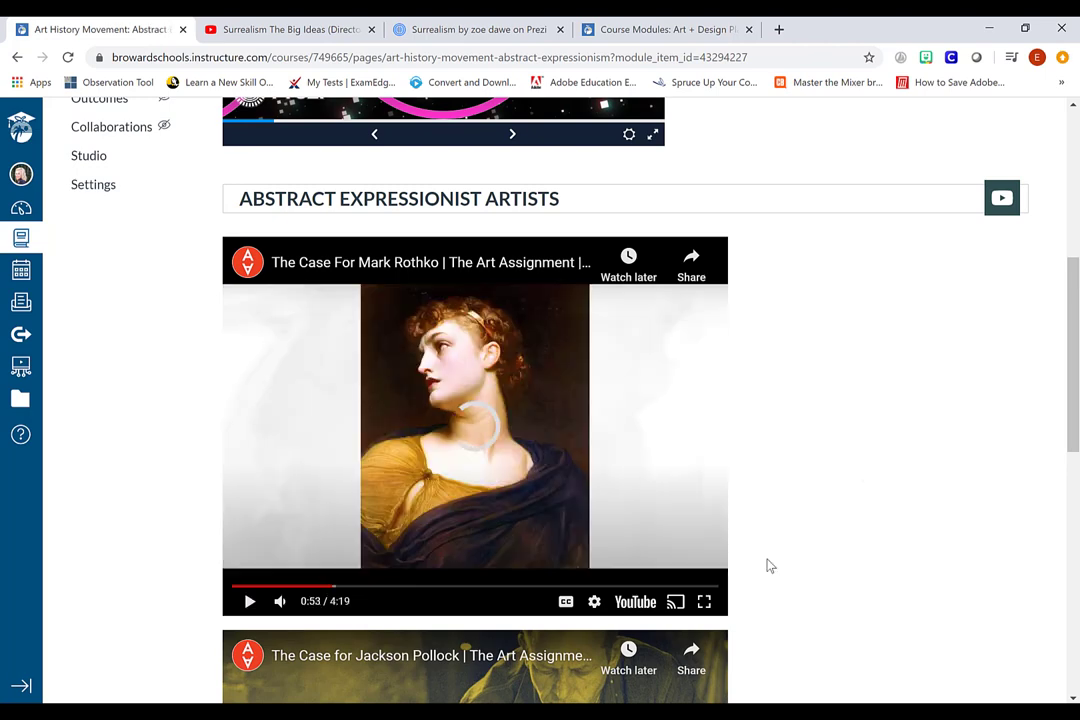
pyautogui.scroll(-2, 767, 564)
pyautogui.scroll(6, 767, 566)
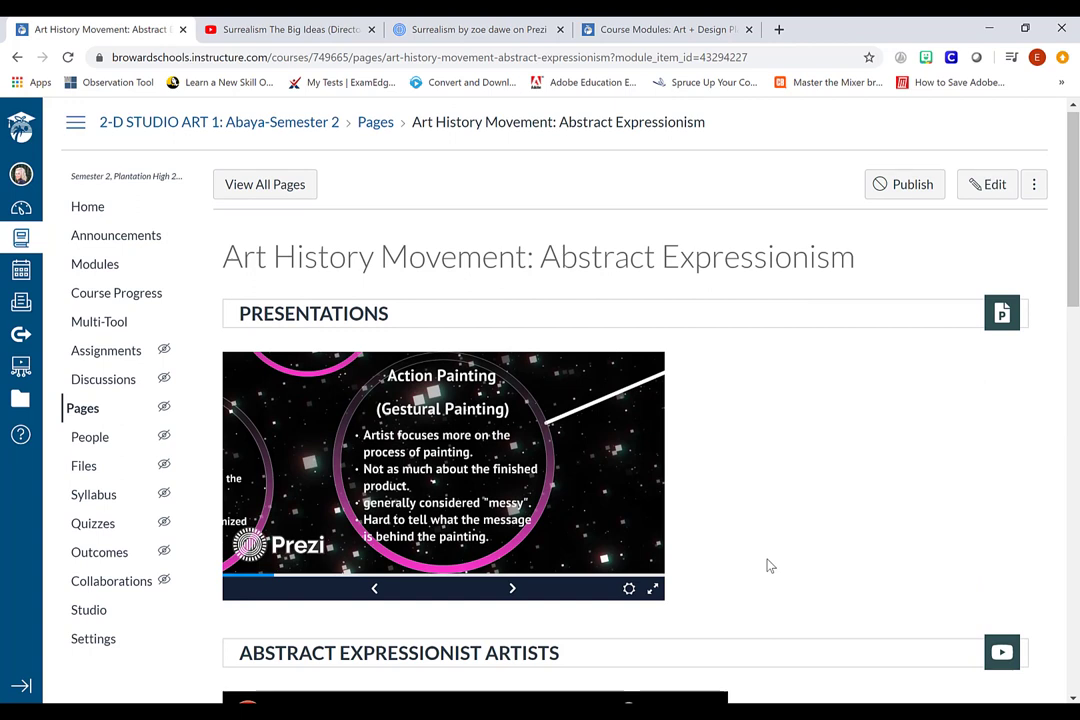
# Show the Dali Museum's Surrealism The Big Ideas (Director's Cut) video and seek it to 2:37 of 11:33.
pyautogui.click(318, 30)
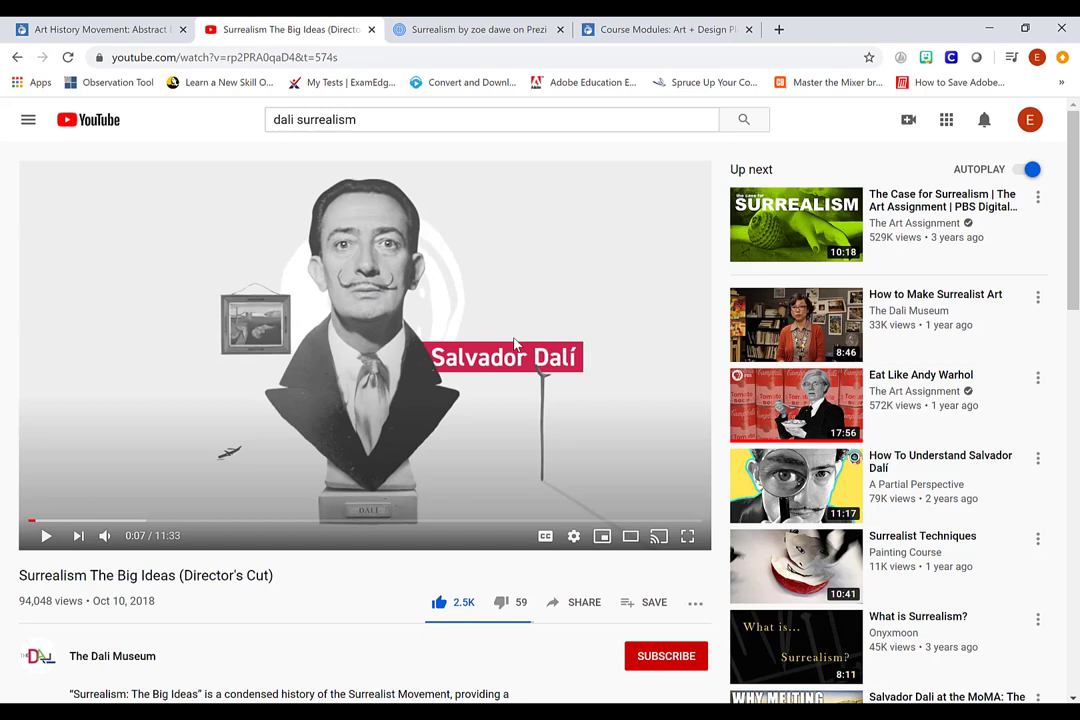
pyautogui.click(182, 522)
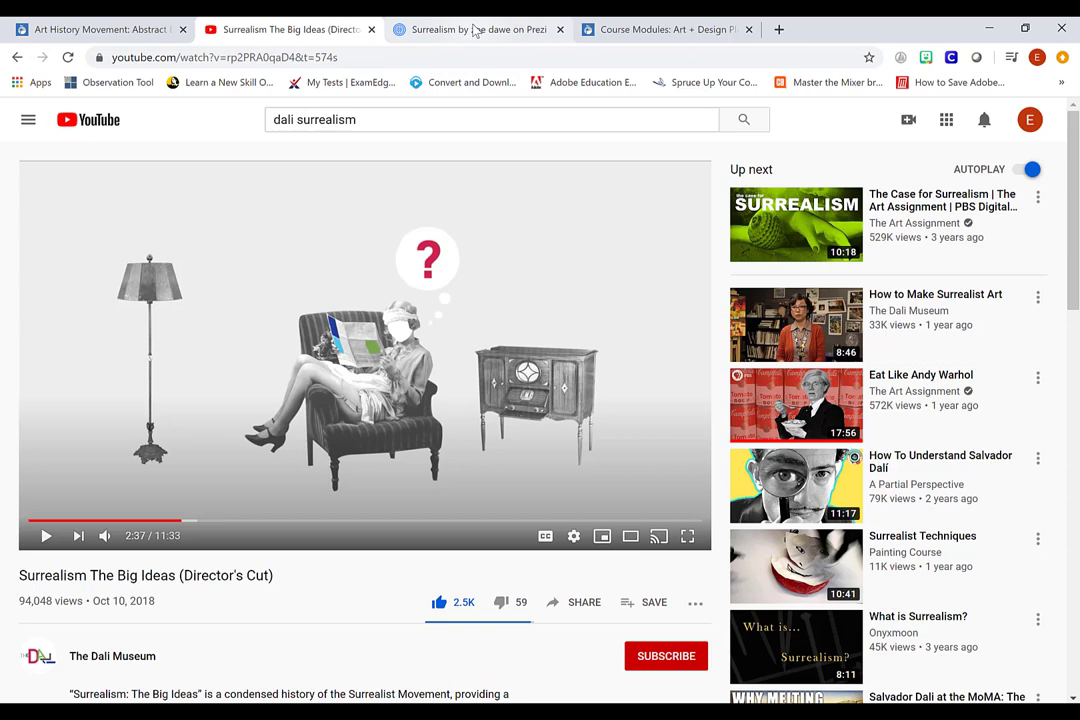
# Advance the Surrealism Prezi two frames to its 1920s movement definition, briefly checking the YouTube video.
pyautogui.click(475, 30)
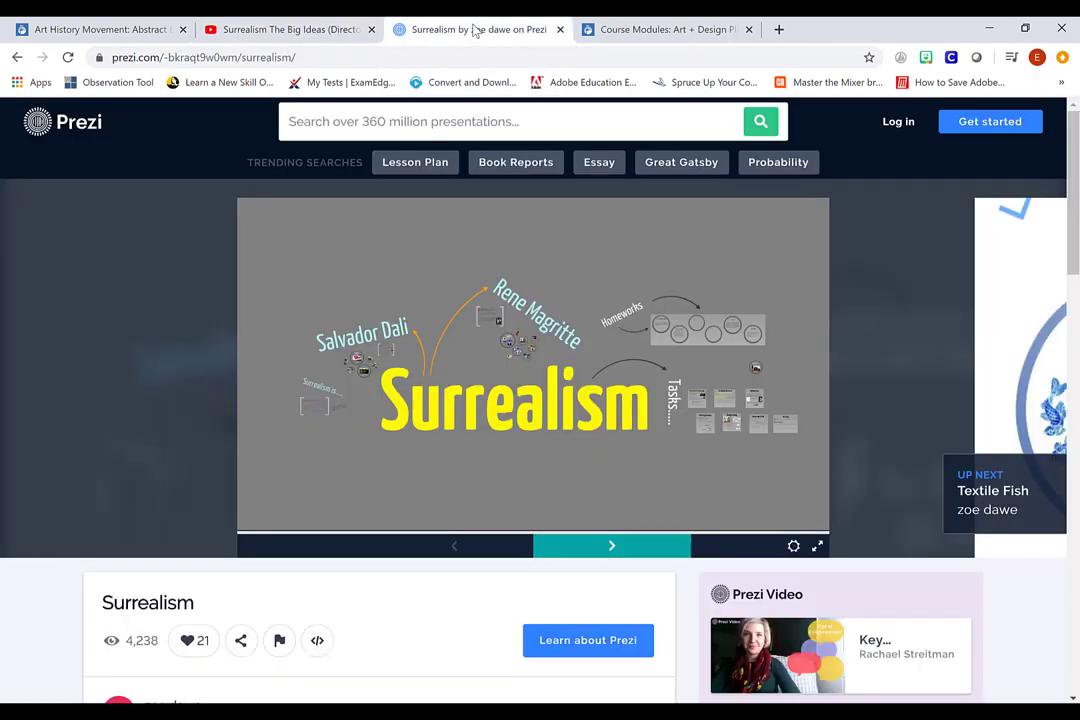
pyautogui.click(614, 547)
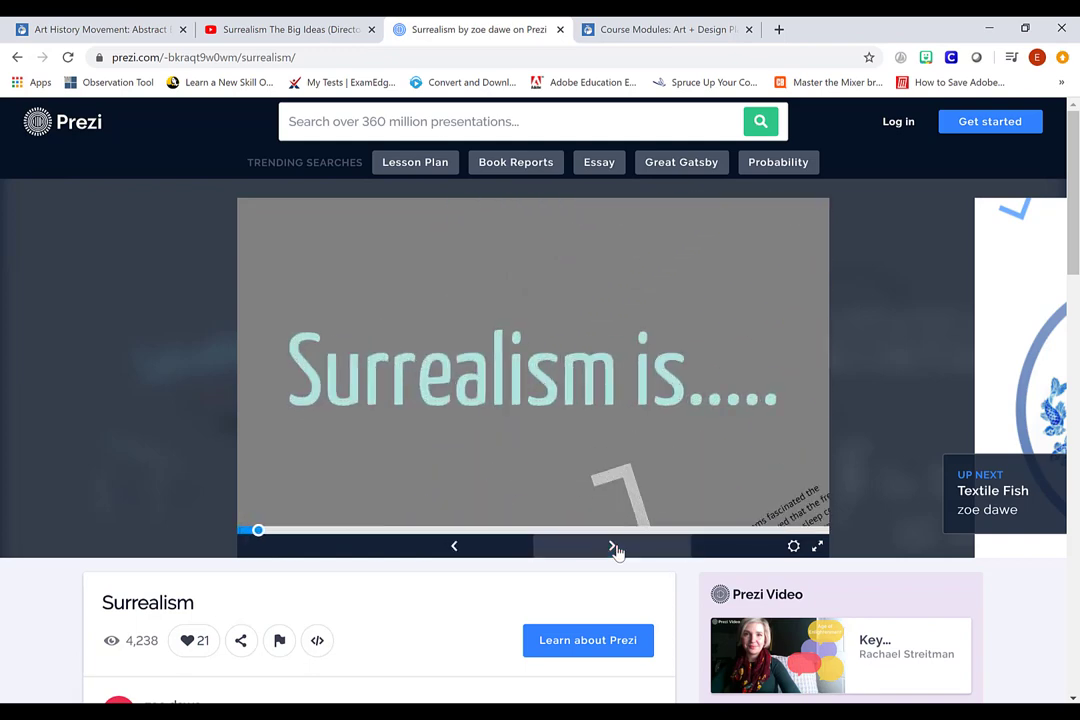
pyautogui.click(614, 547)
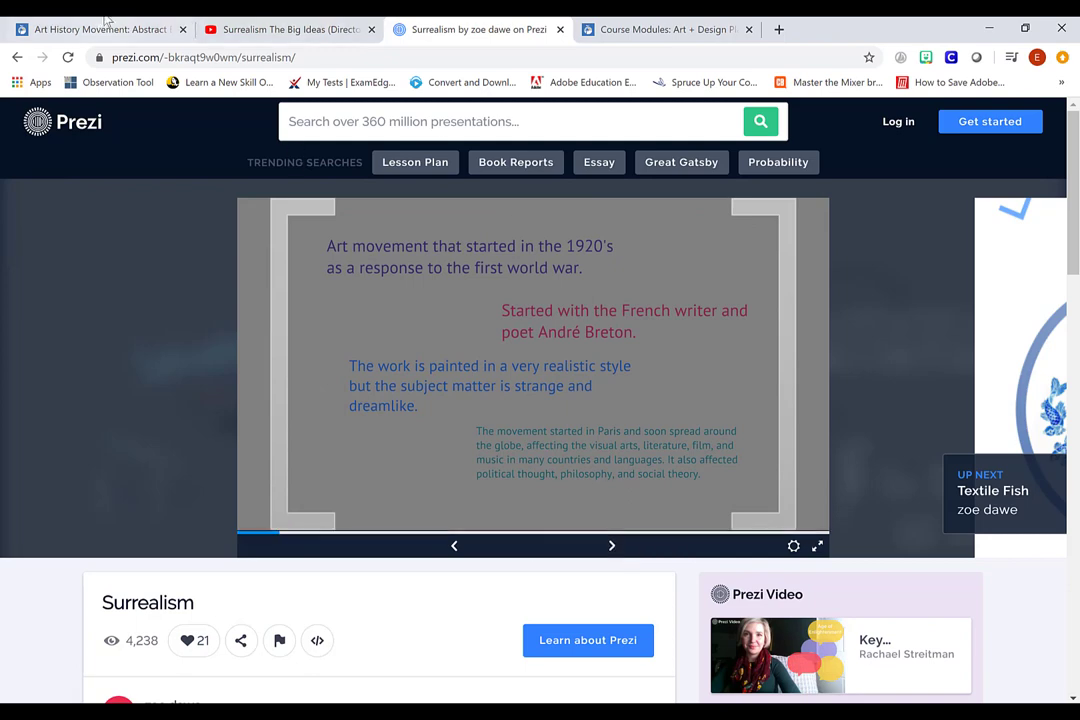
pyautogui.click(251, 31)
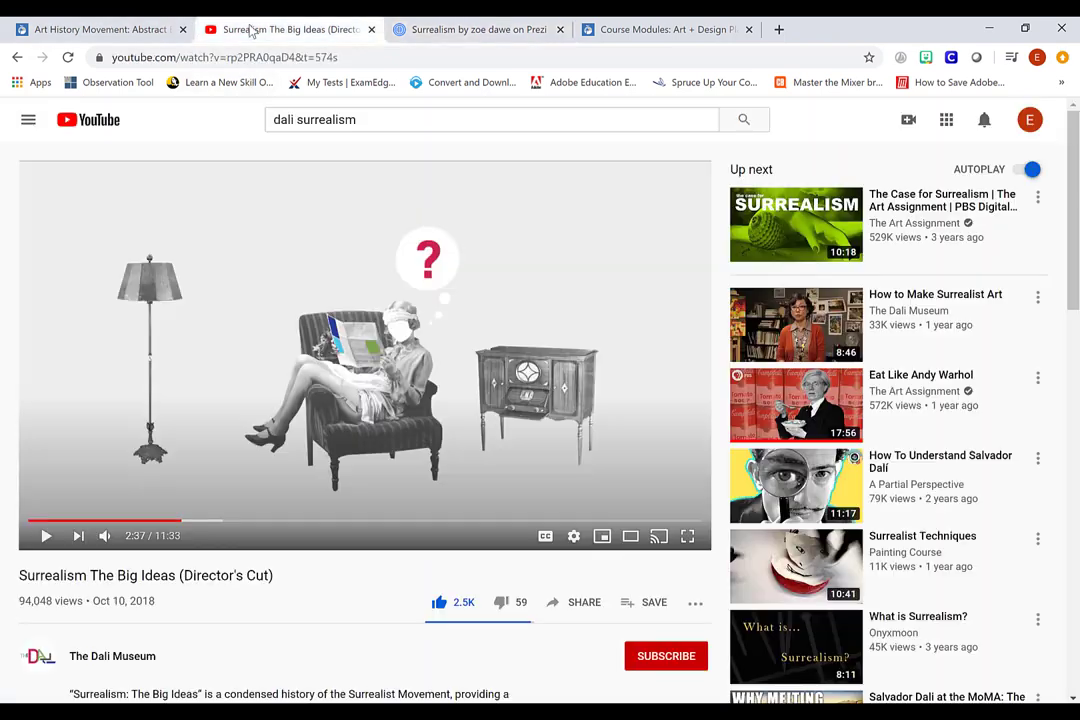
pyautogui.click(450, 32)
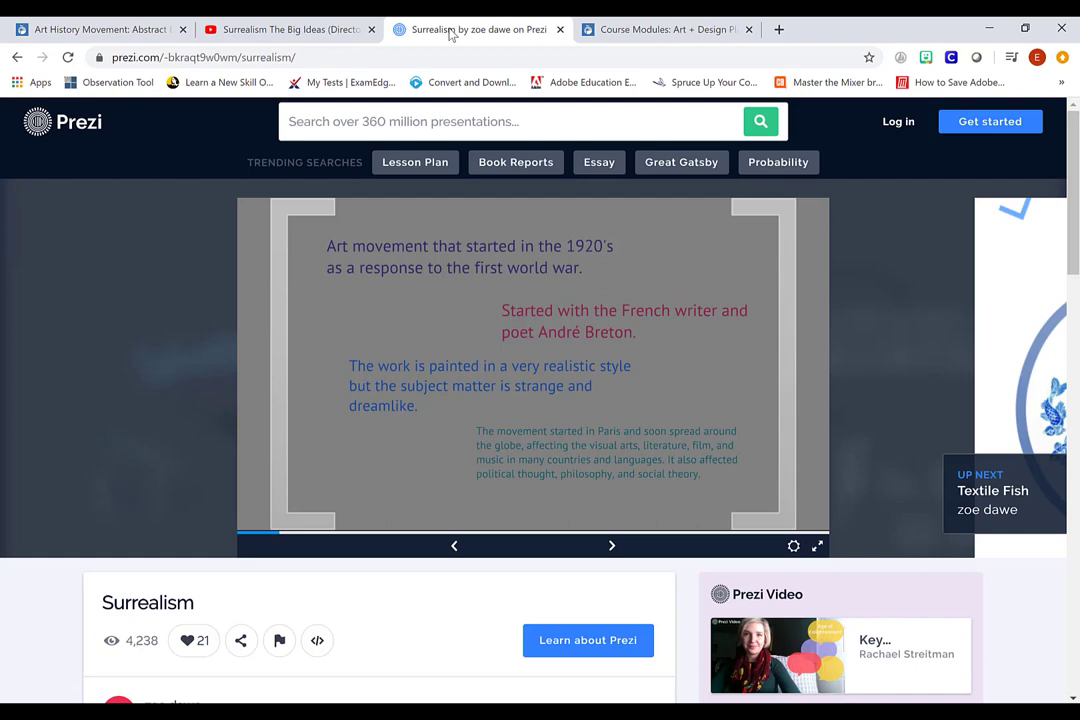
# Add a new Assignment item titled 'Surrealism Demo' to the Practice Makes Perfect! module.
pyautogui.click(659, 31)
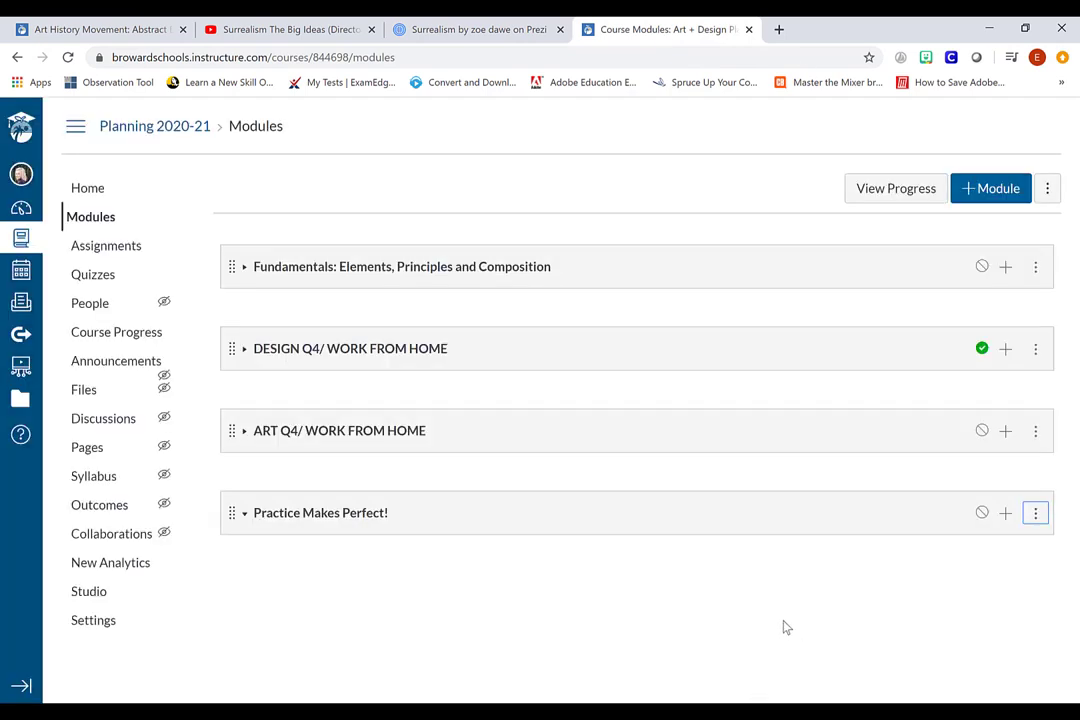
pyautogui.click(1006, 514)
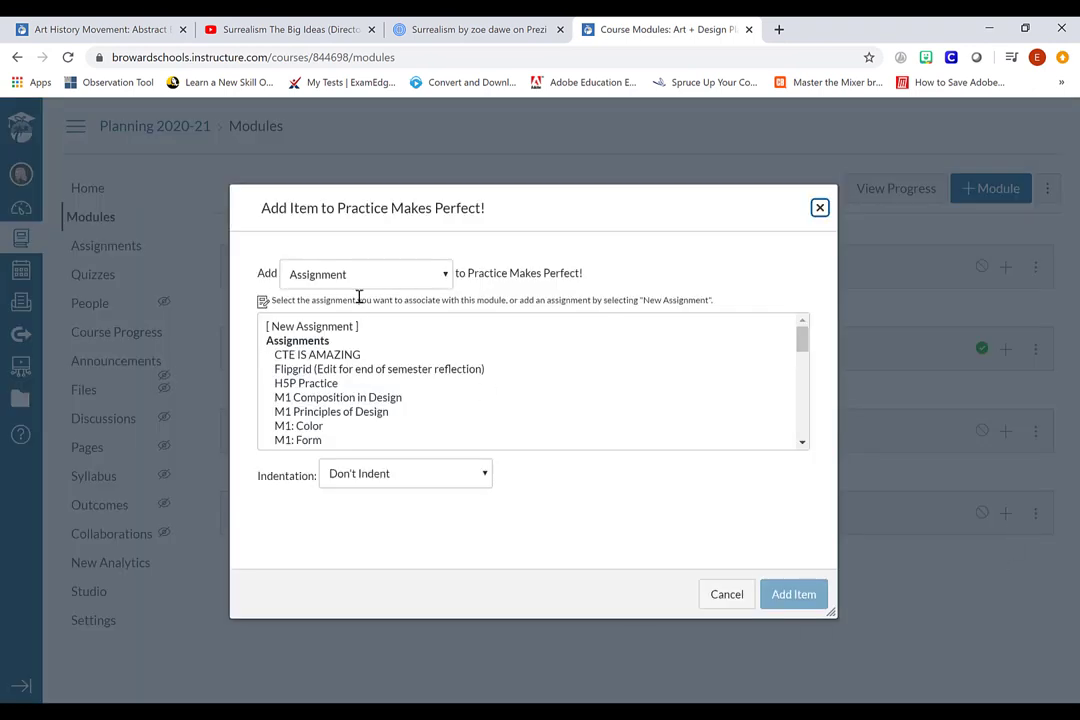
pyautogui.click(445, 276)
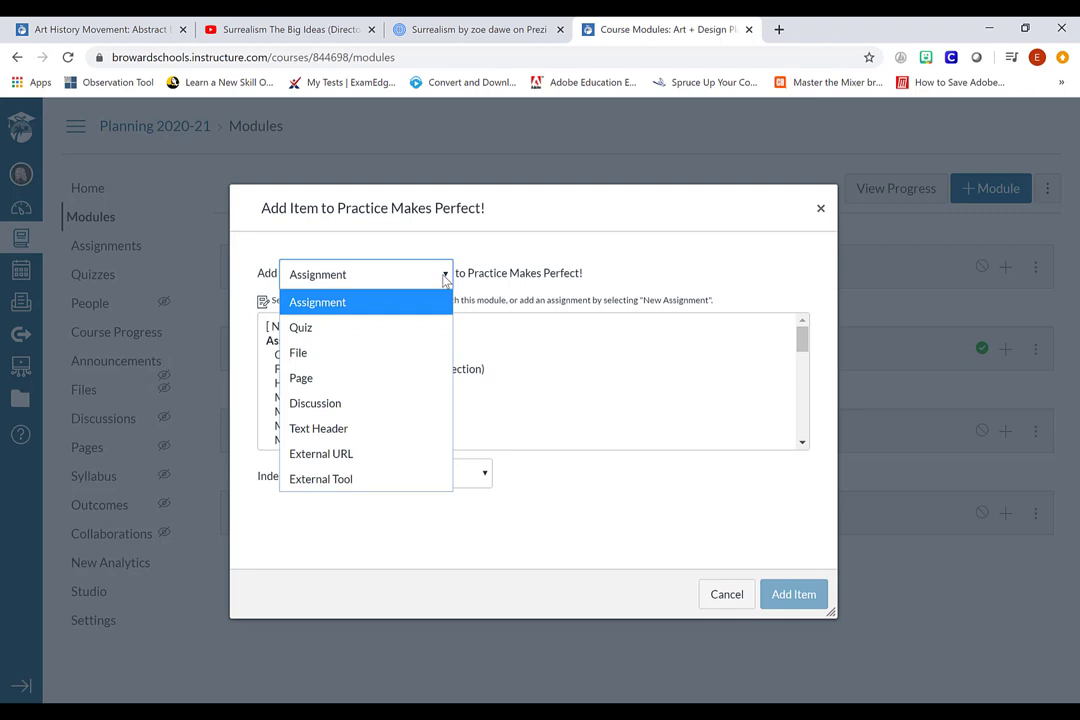
pyautogui.click(400, 302)
pyautogui.click(320, 328)
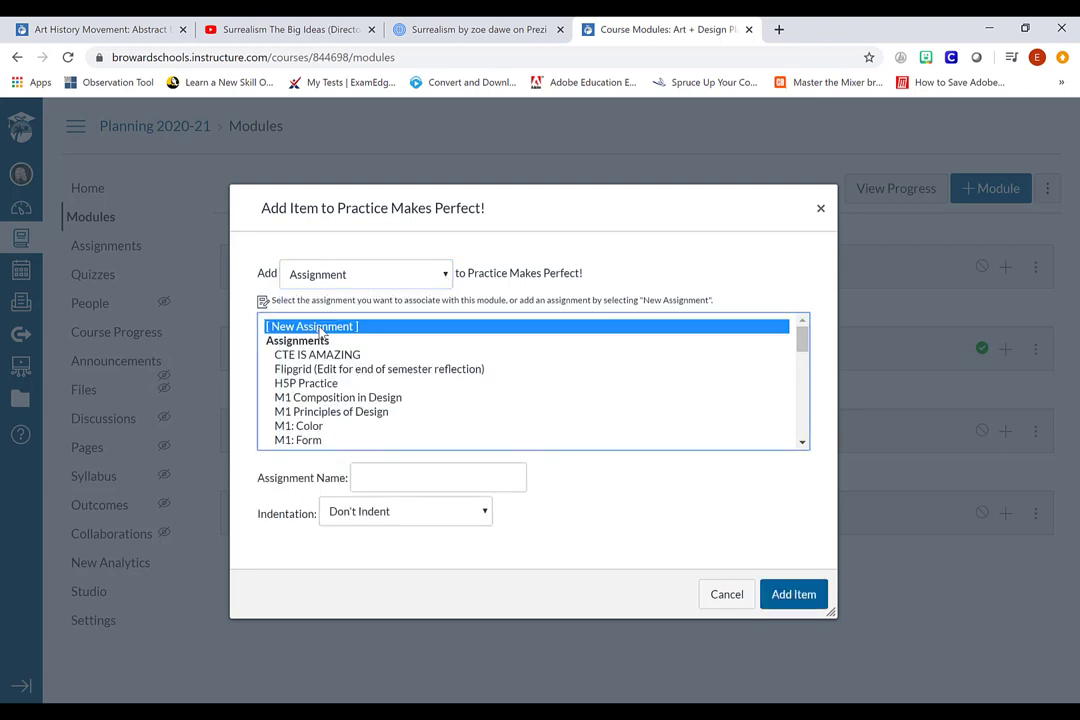
pyautogui.click(435, 477)
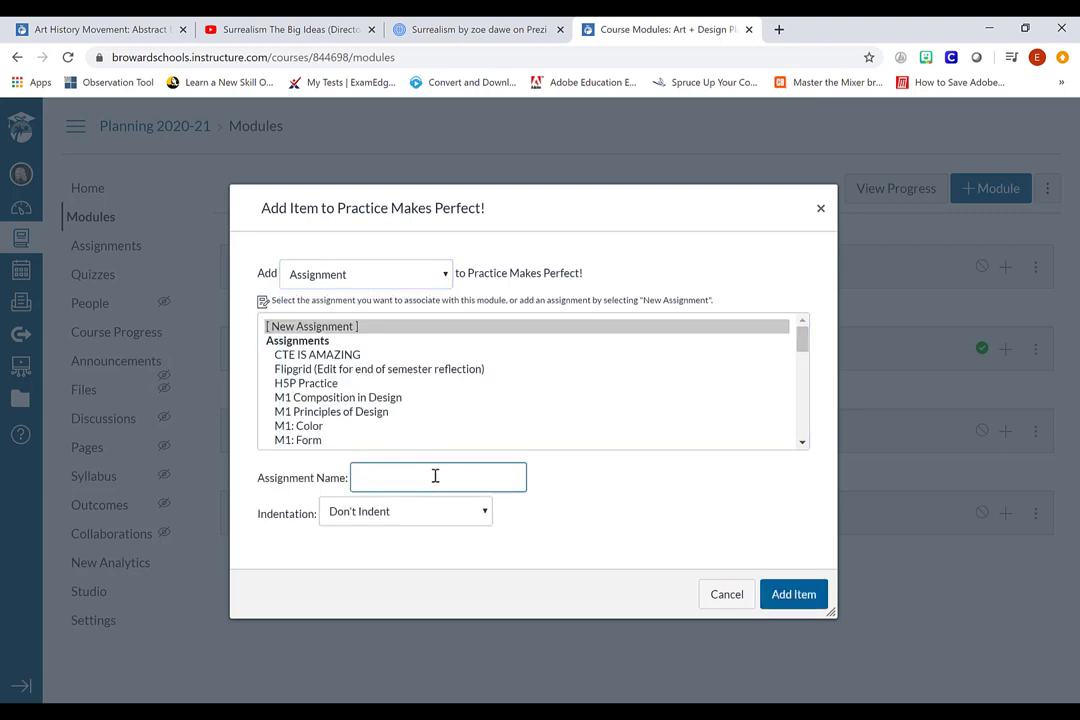
pyautogui.write('Surrealism Demo')
pyautogui.click(798, 598)
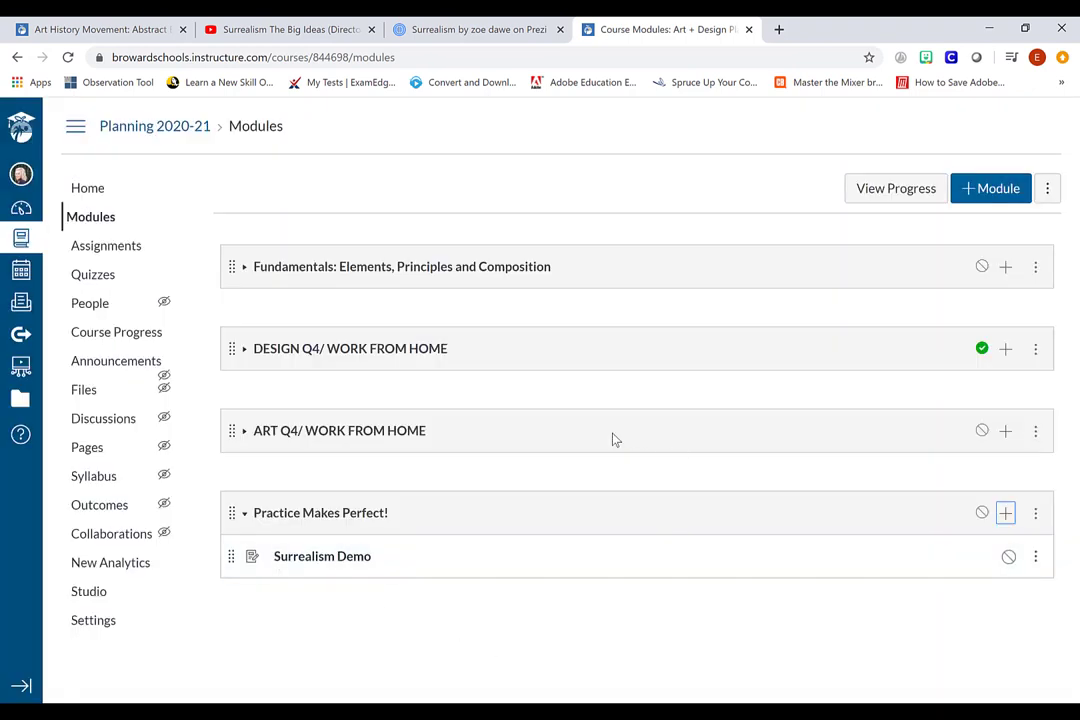
# Edit the Surrealism Demo assignment and begin its description with 'Directions: Watch the video and write a refle'.
pyautogui.click(347, 566)
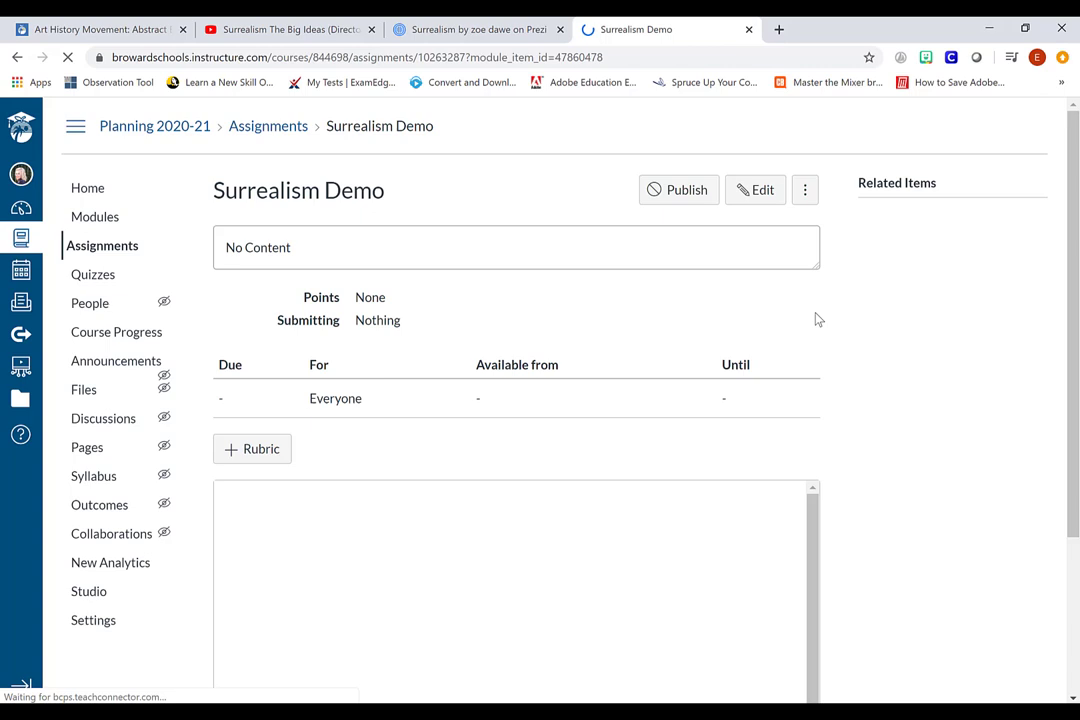
pyautogui.click(755, 195)
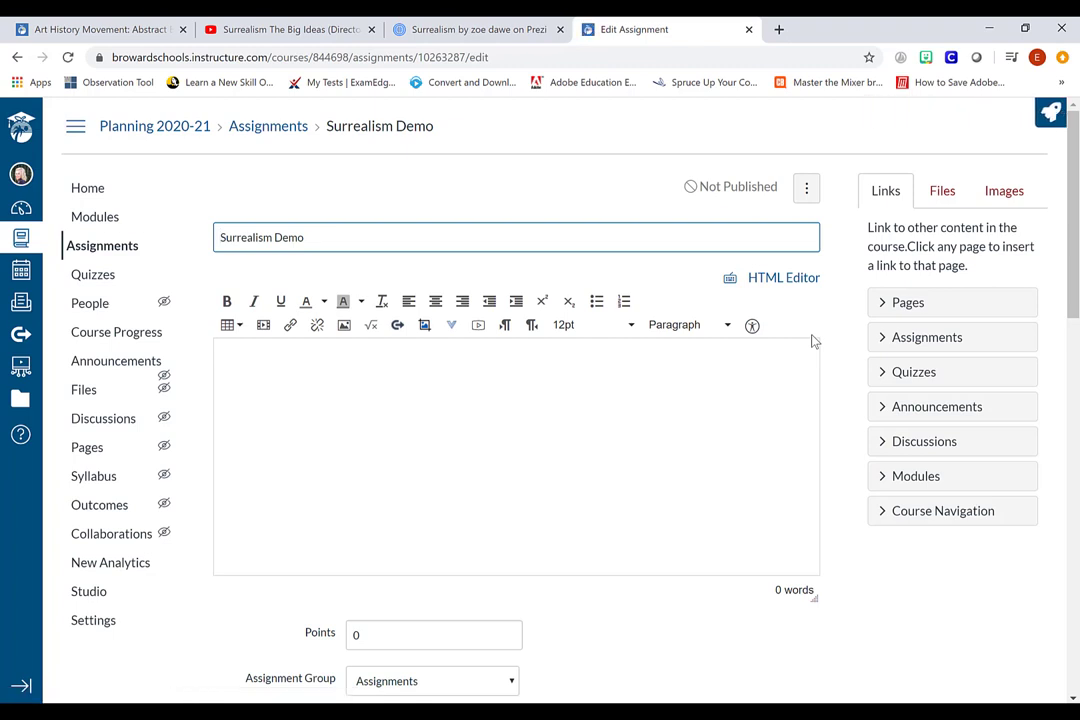
pyautogui.click(511, 451)
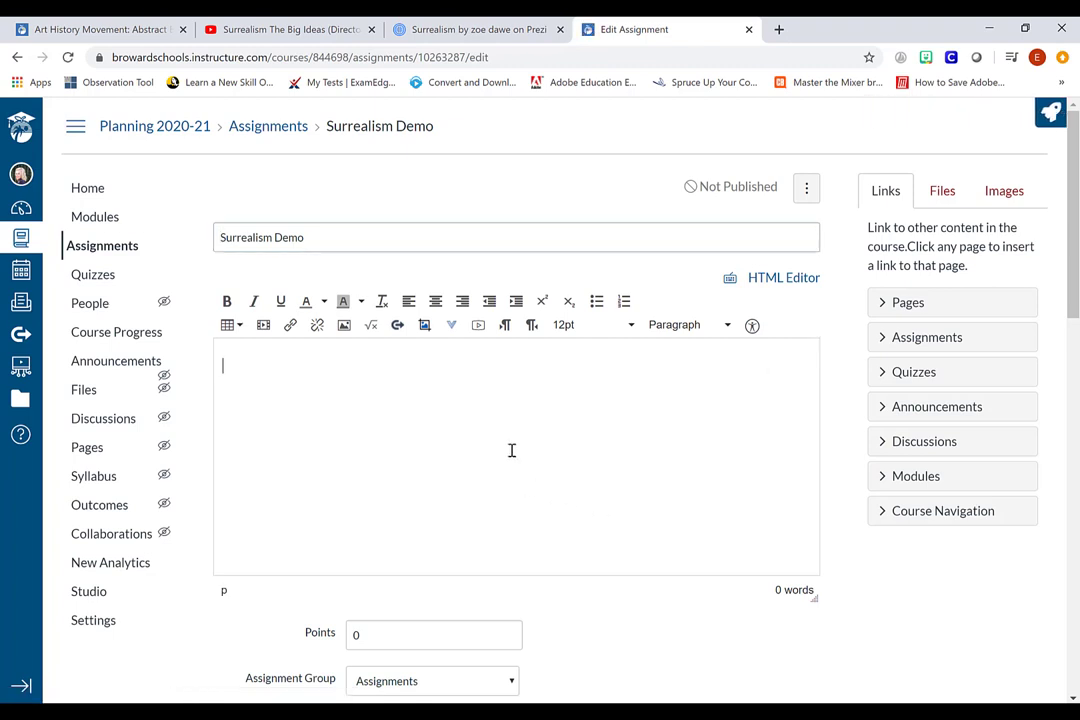
pyautogui.write('Dre')
pyautogui.press('BackSpace')
pyautogui.press('BackSpace')
pyautogui.press('BackSpace')
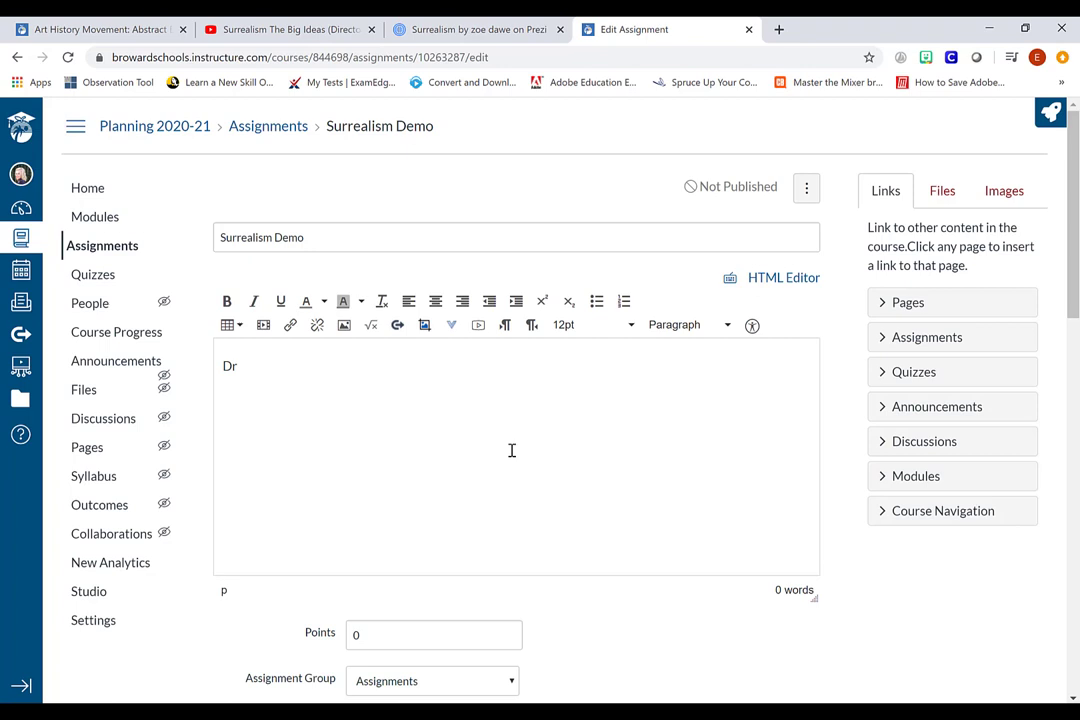
pyautogui.write('irections: Watch the ')
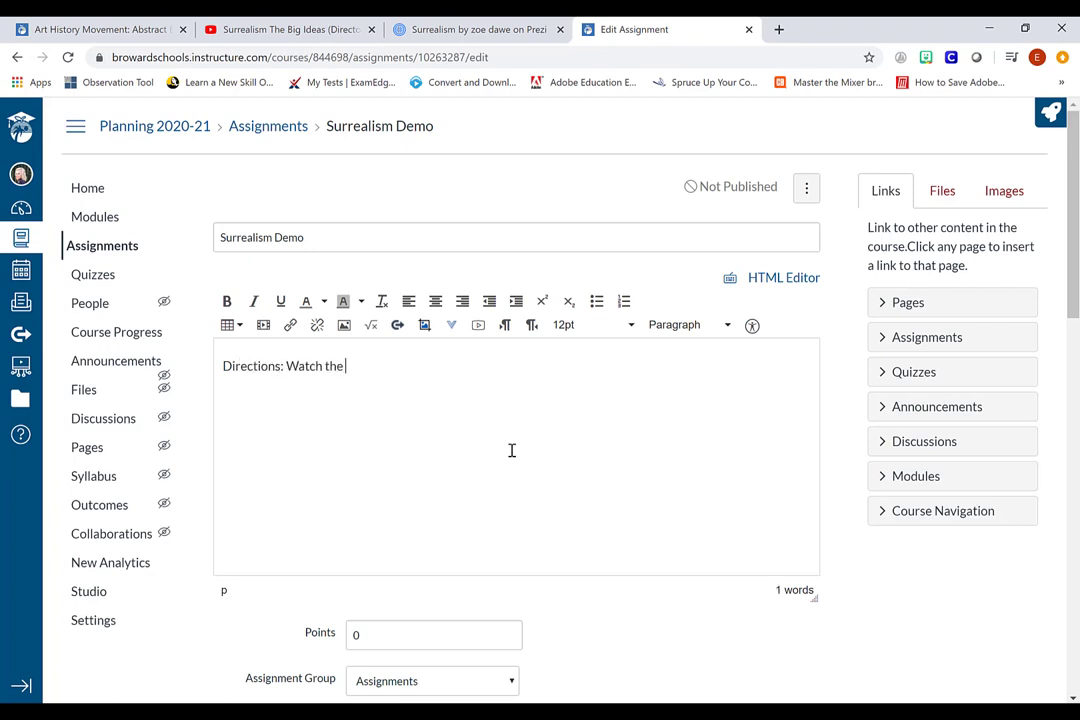
pyautogui.write('video and write a refle')
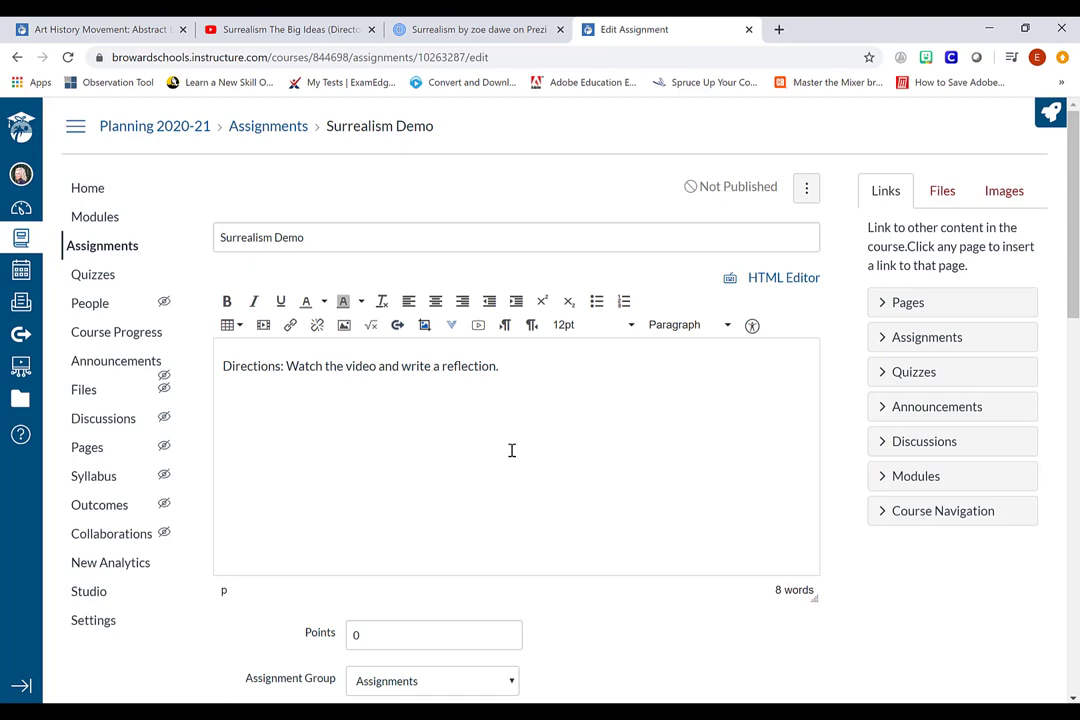
# Finish the description as 'Directions: Watch the video and write a reflection.' and start a new paragraph.
pyautogui.write('ction.')
pyautogui.press('Return')
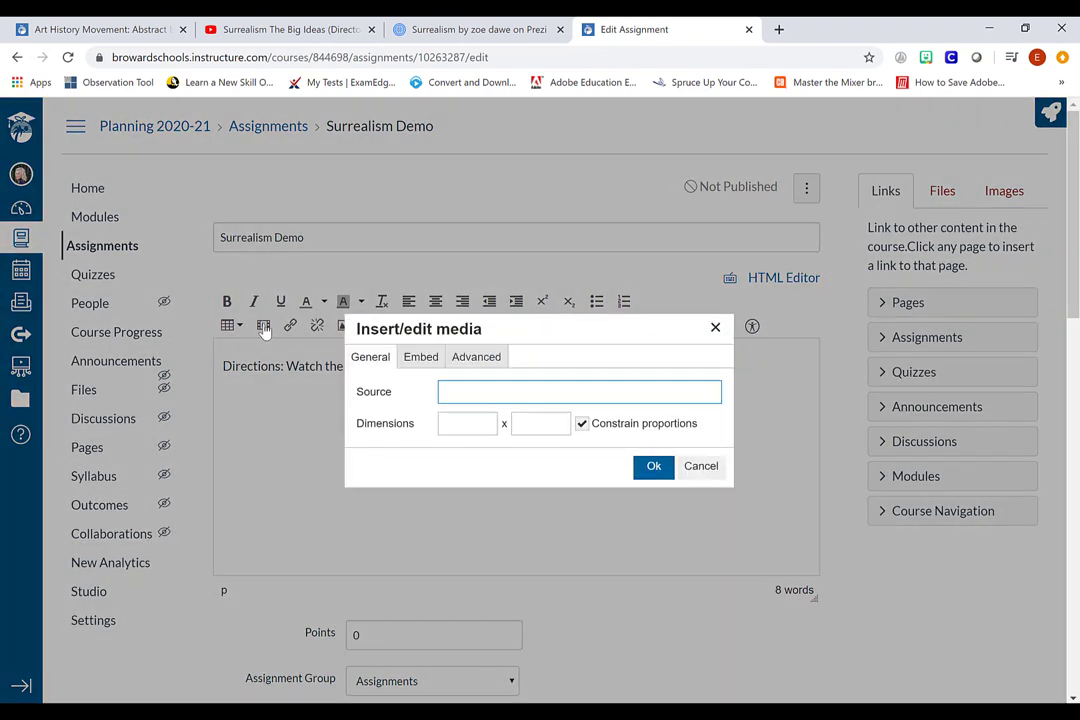
# Put the media dialog in Embed mode with its code box ready, then go to the YouTube Surrealism video.
pyautogui.click(419, 366)
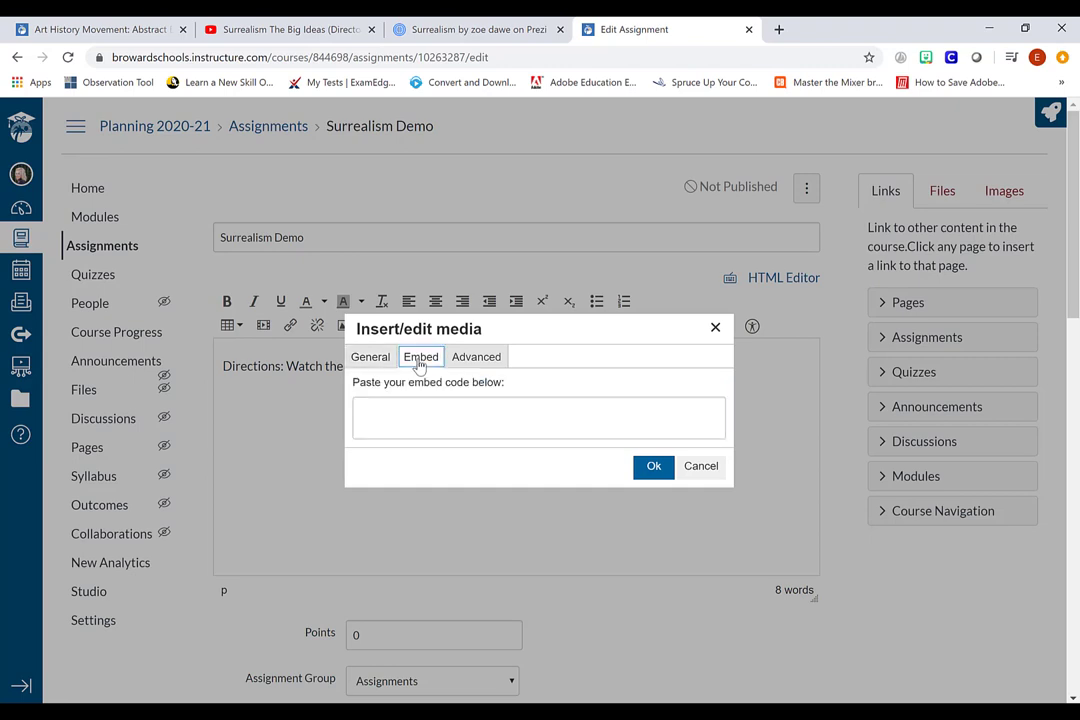
pyautogui.click(476, 423)
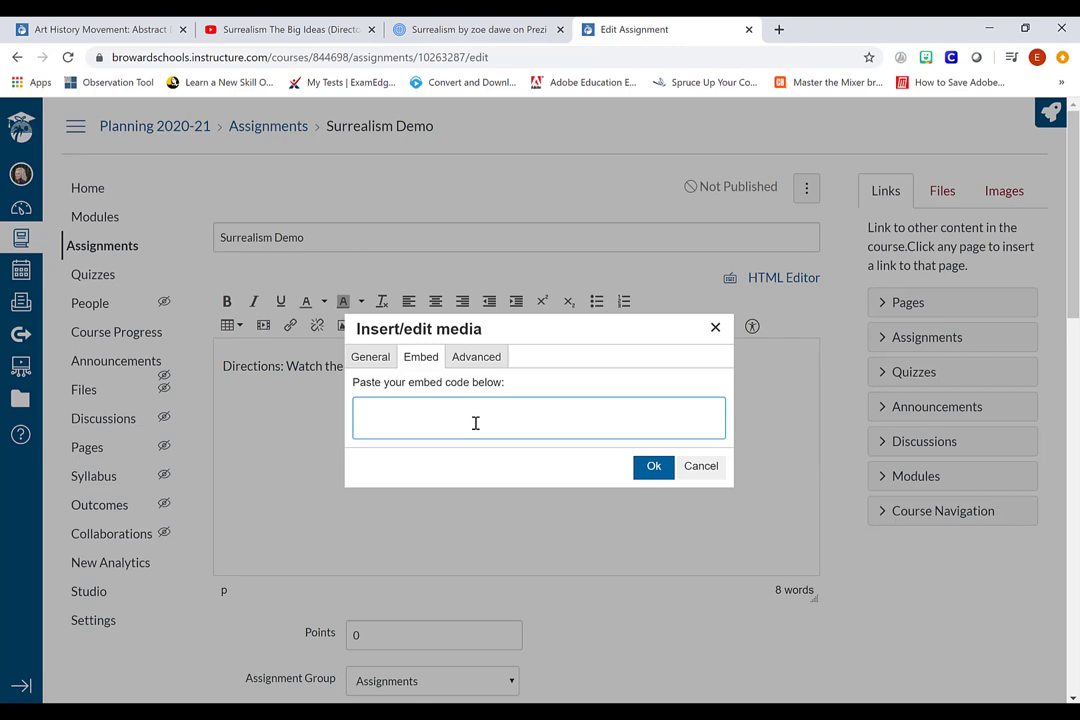
pyautogui.click(290, 24)
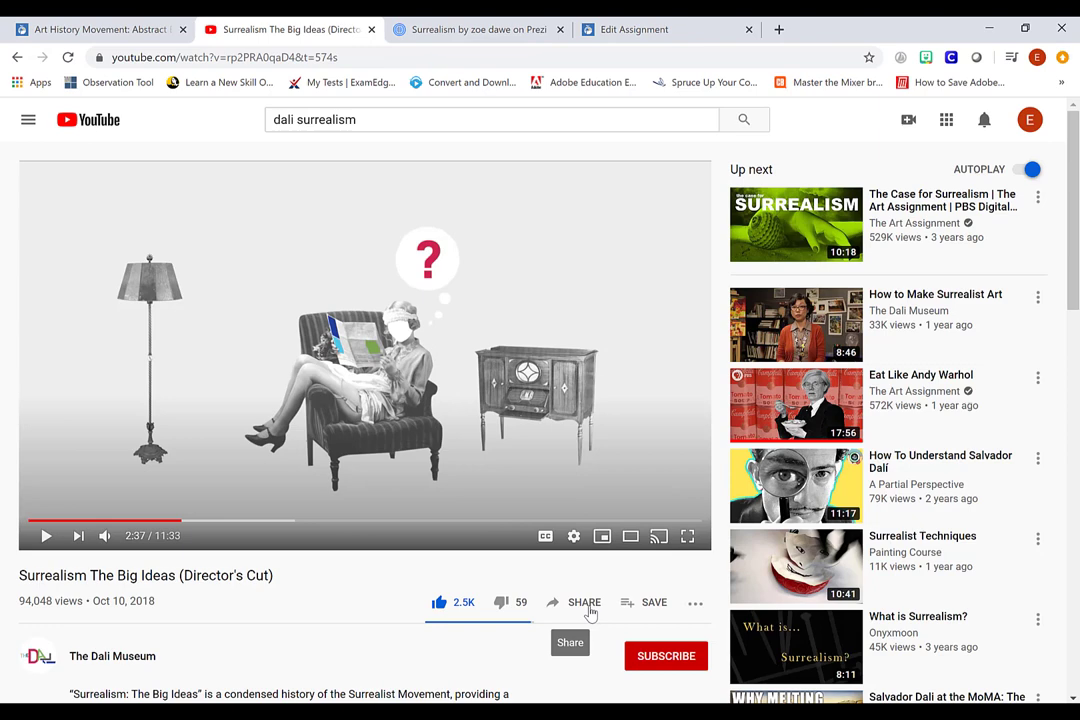
# Copy the Surrealism video's YouTube iframe embed code with no start time, then return to Edit Assignment.
pyautogui.click(585, 605)
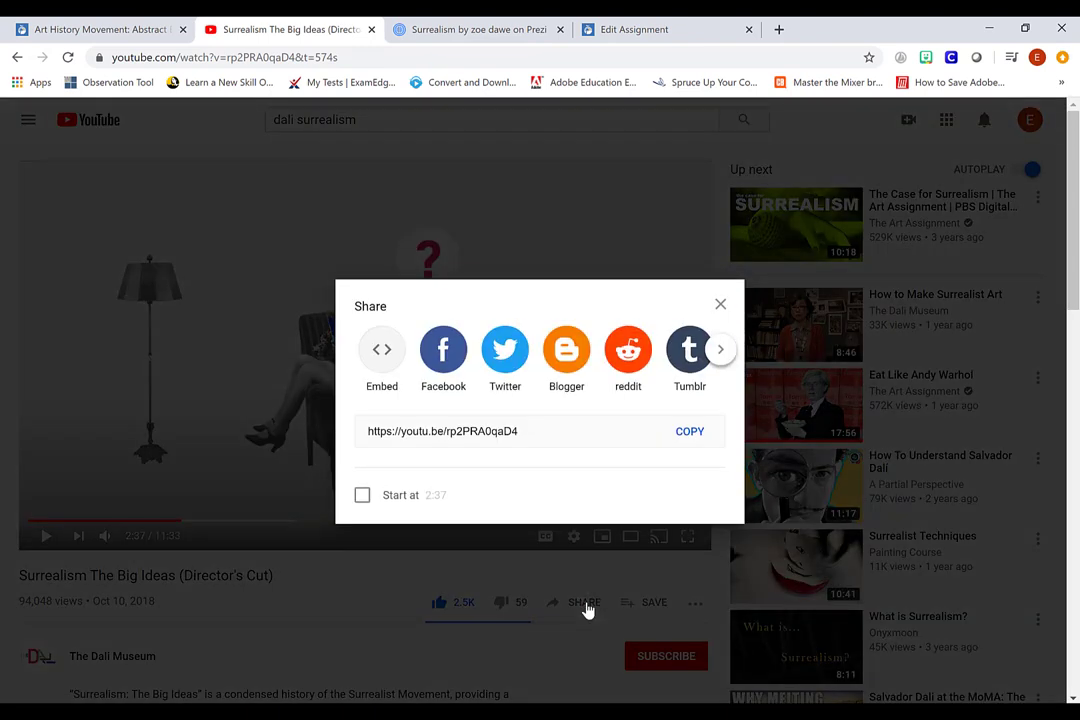
pyautogui.click(719, 350)
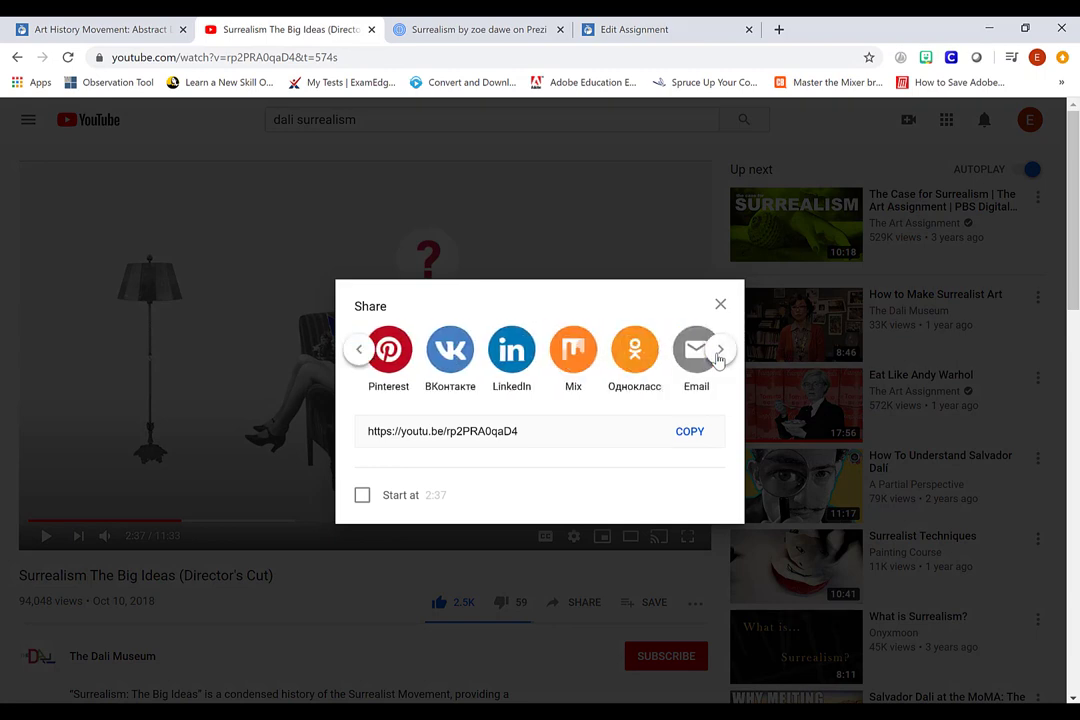
pyautogui.click(360, 350)
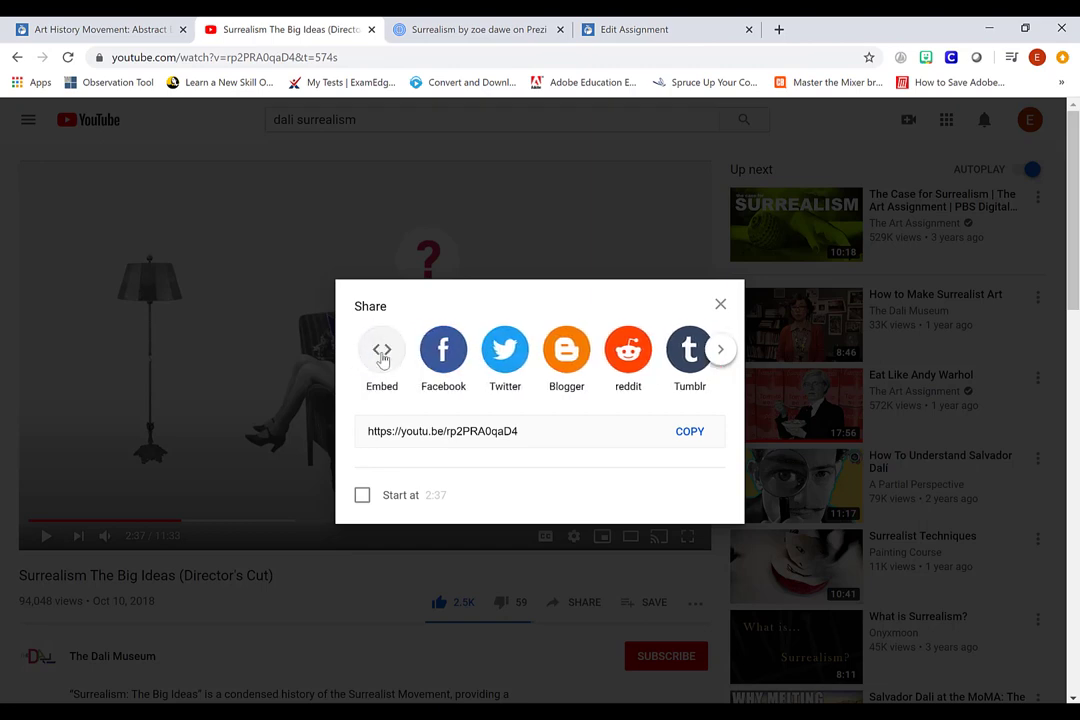
pyautogui.click(381, 352)
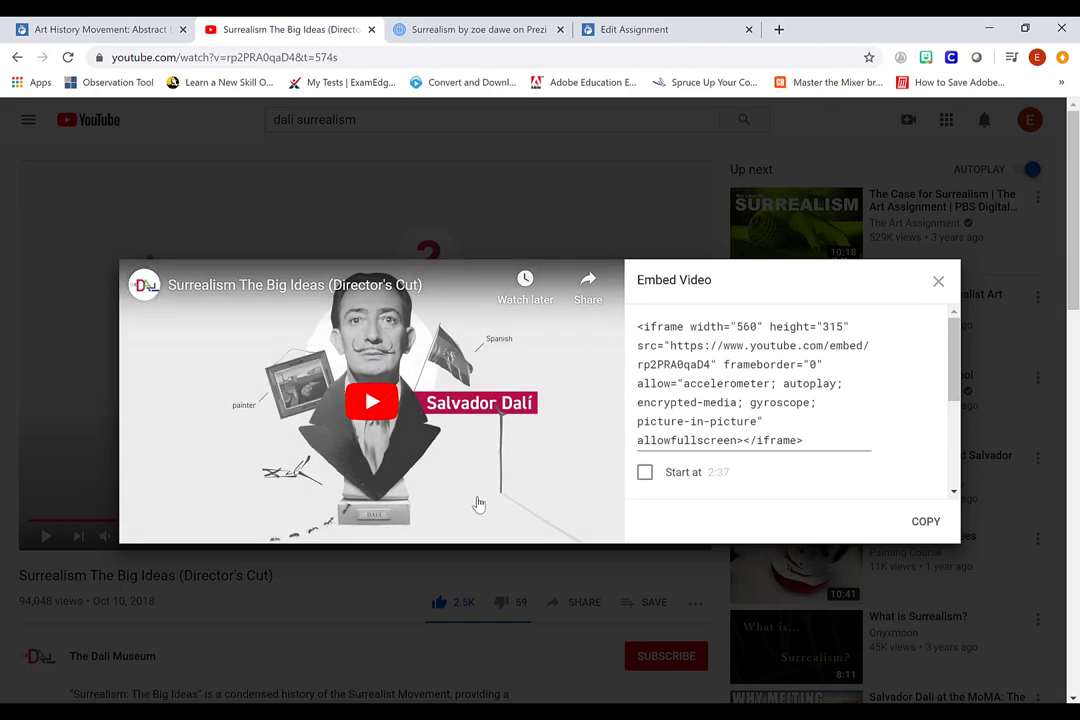
pyautogui.click(645, 478)
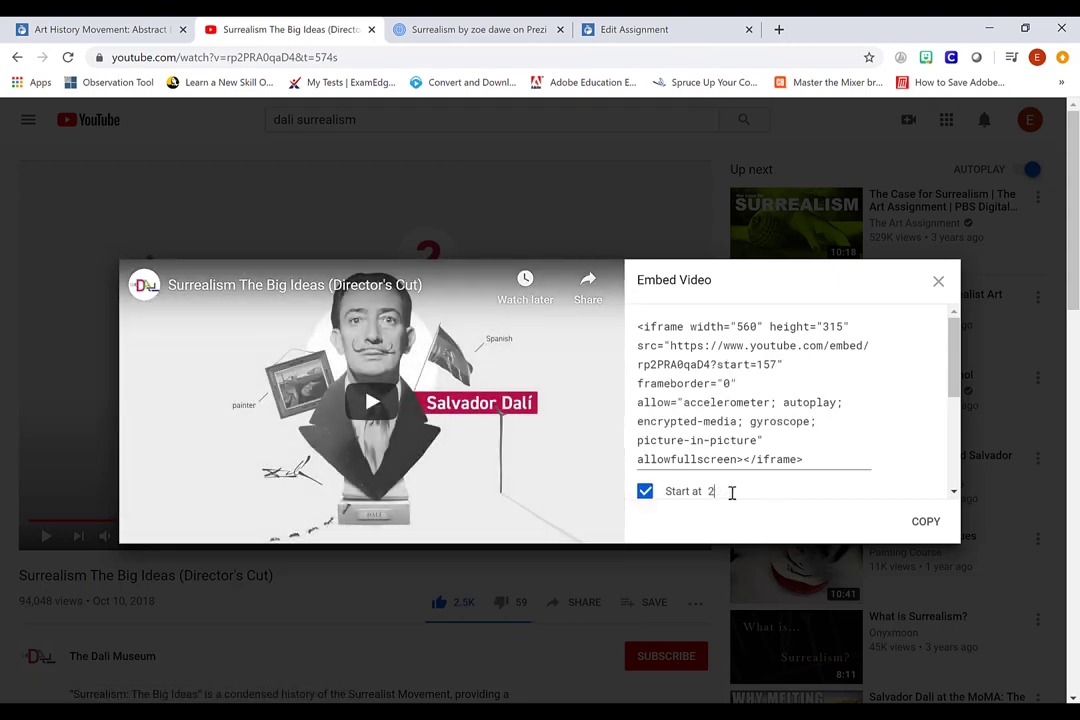
pyautogui.write('2')
pyautogui.write(':00')
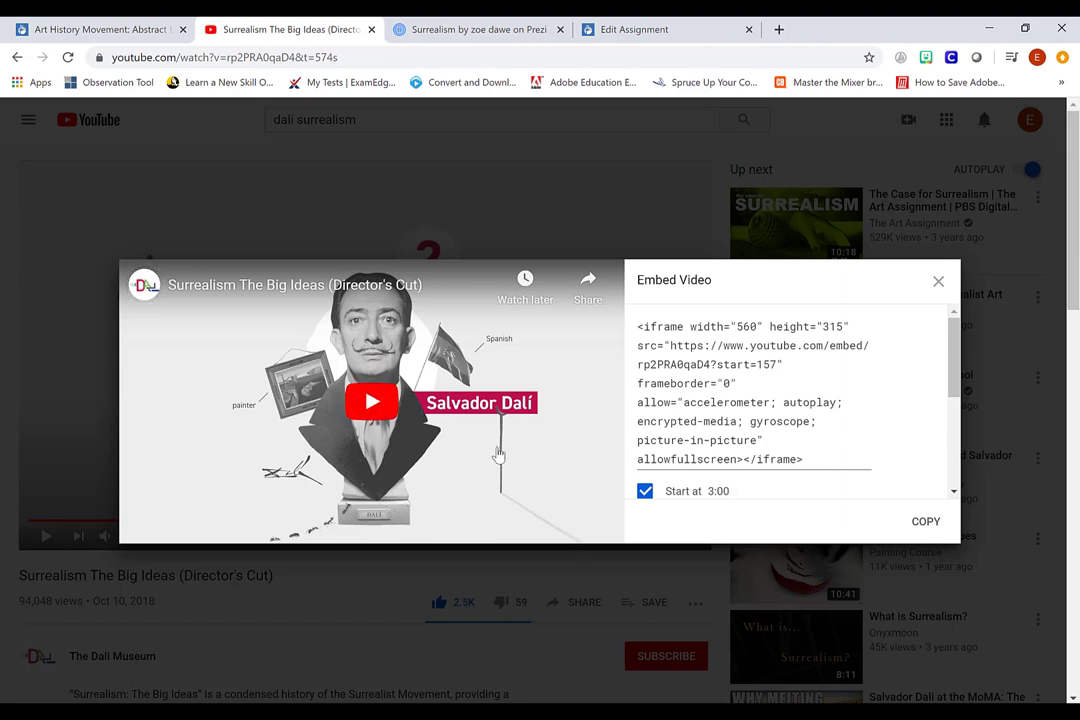
pyautogui.click(650, 497)
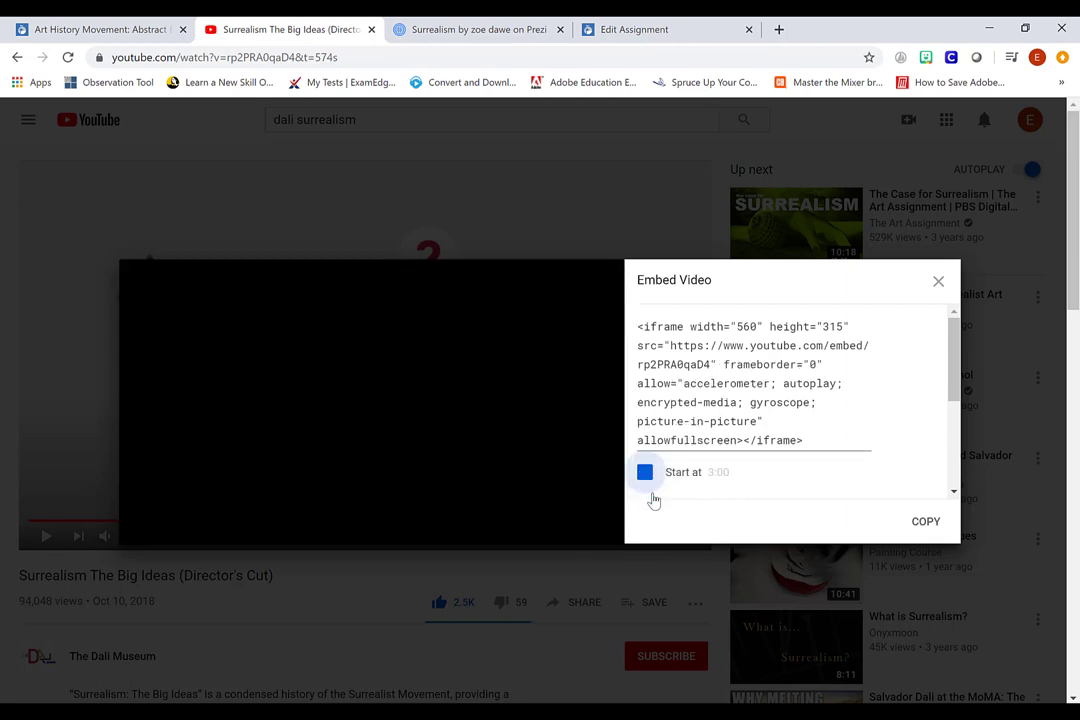
pyautogui.click(922, 524)
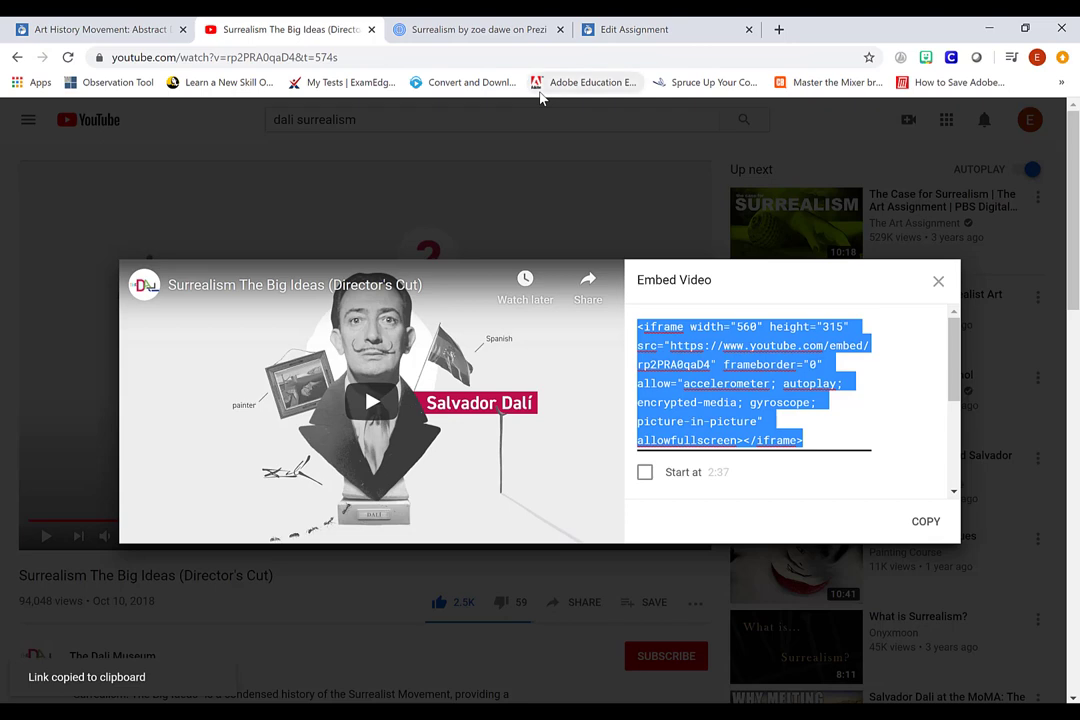
pyautogui.click(628, 36)
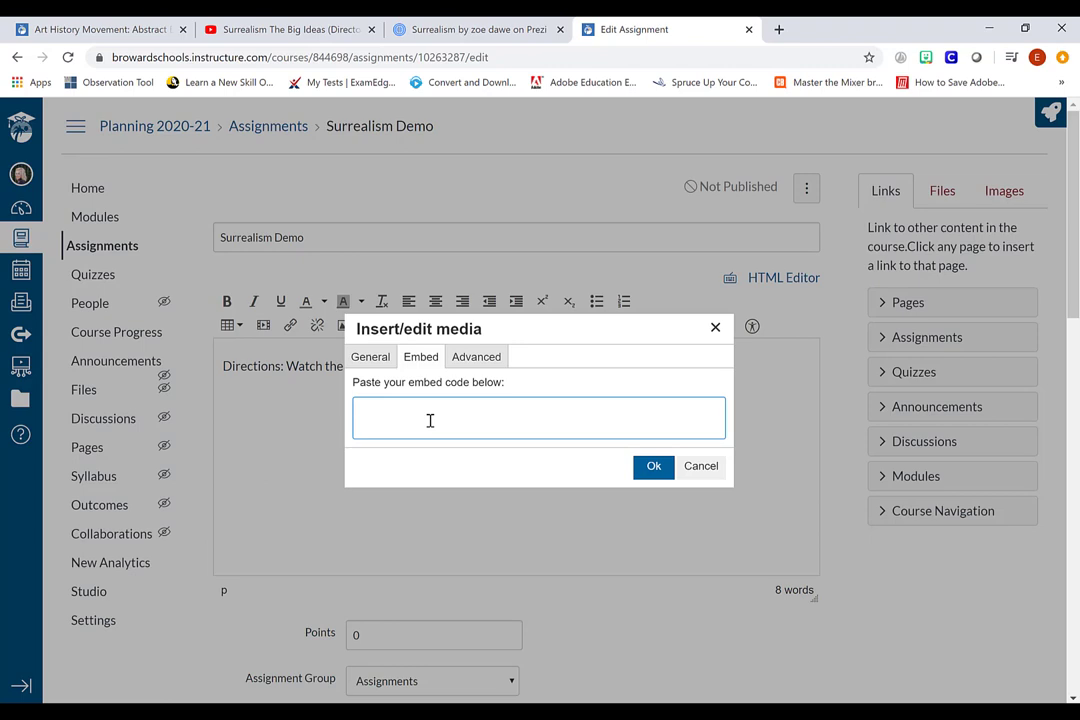
# Paste the YouTube iframe code into the media dialog to embed the Surrealism video below the directions.
pyautogui.hotkey('ctrl', 'v')
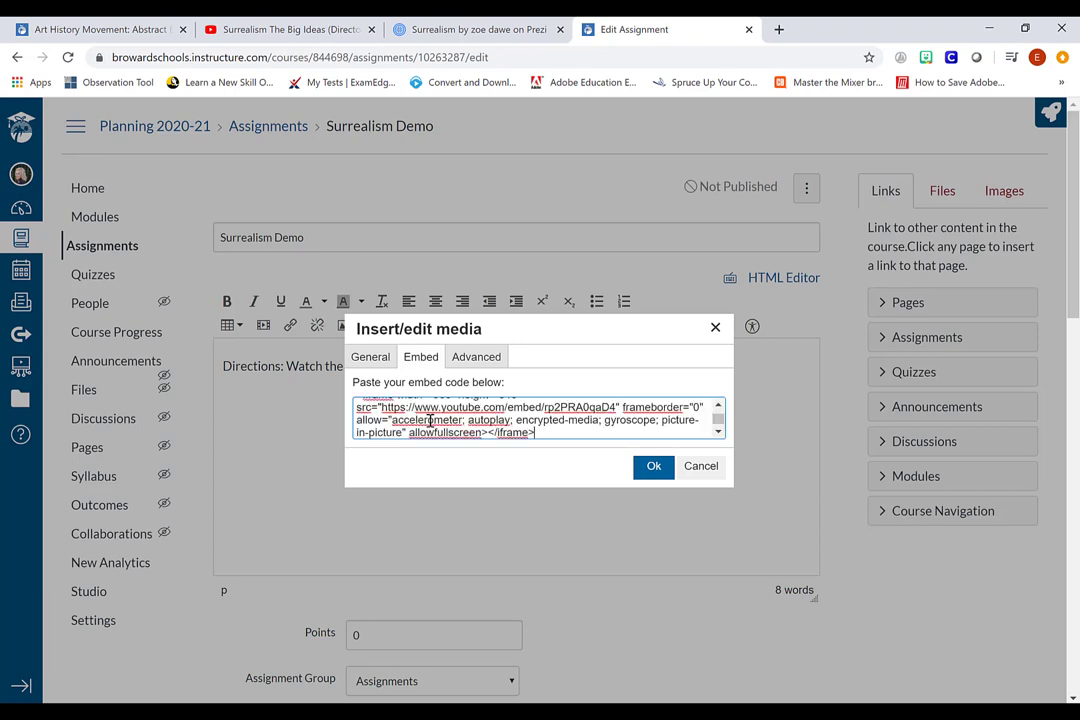
pyautogui.click(652, 472)
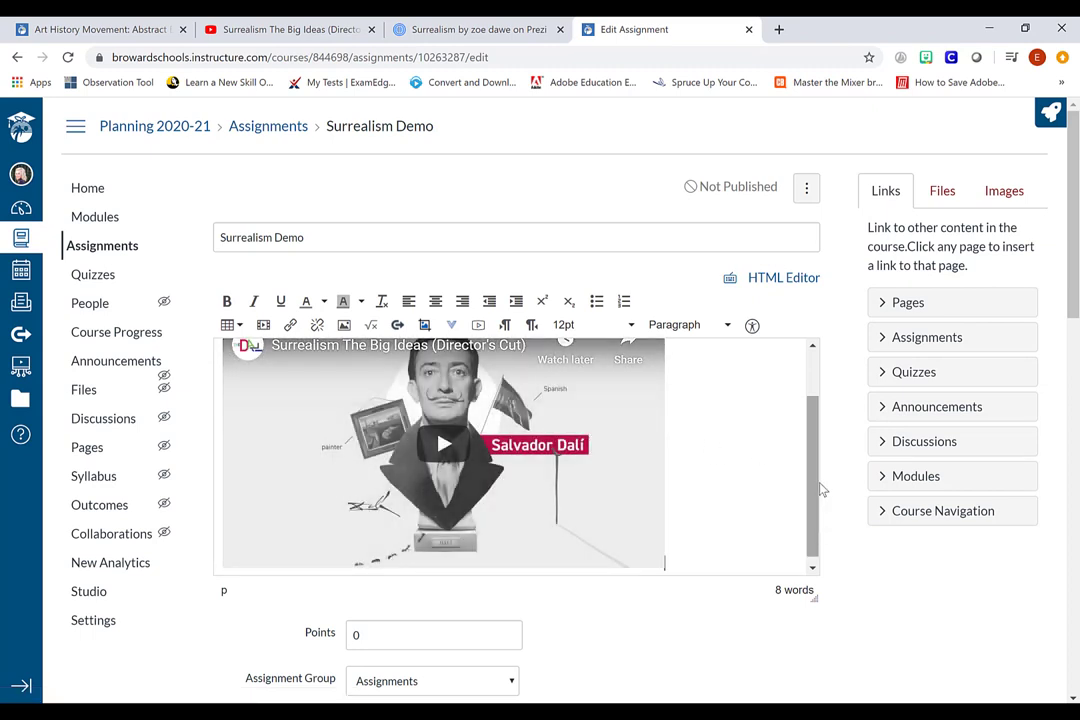
pyautogui.moveTo(818, 495); pyautogui.dragTo(810, 550)
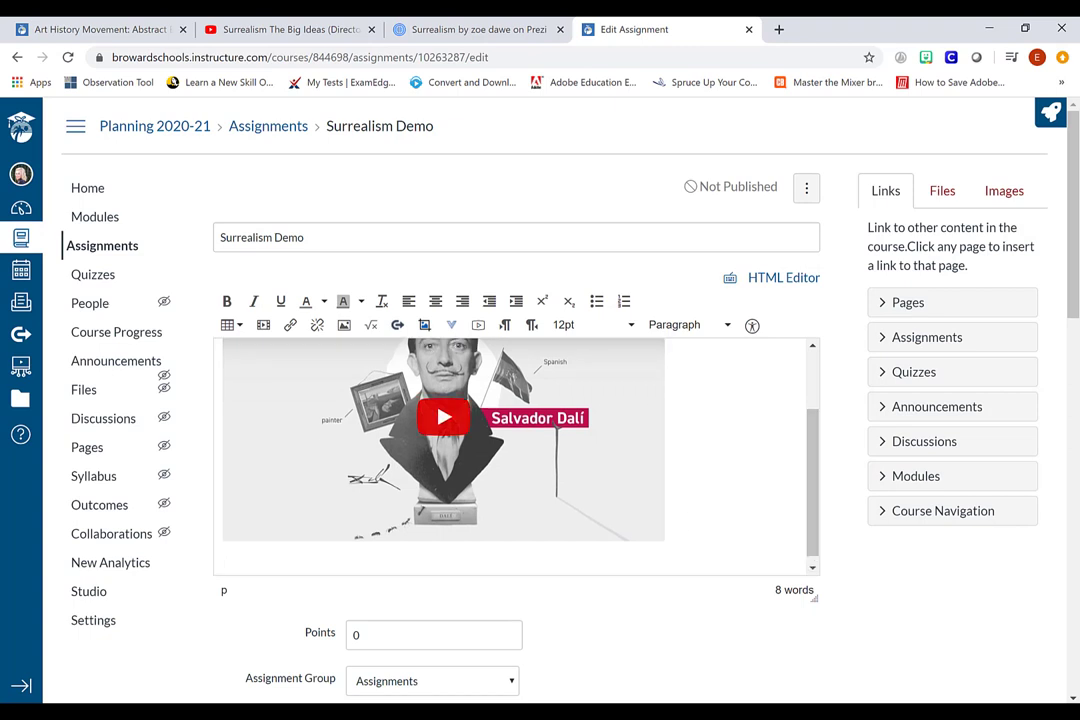
pyautogui.click(441, 28)
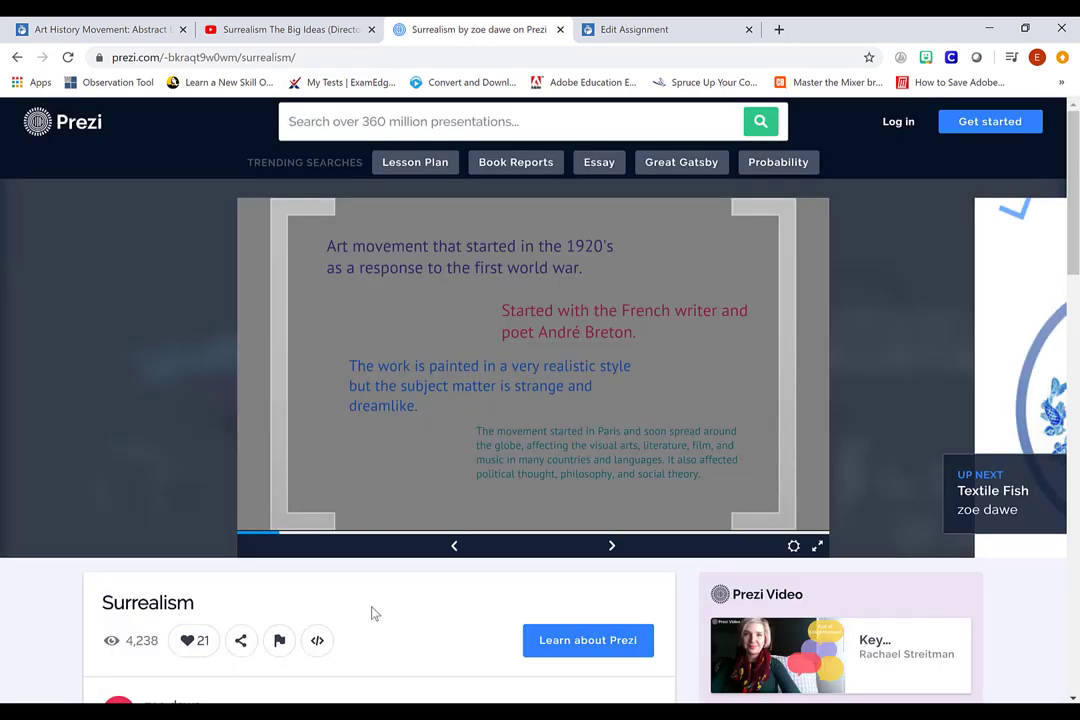
# Copy the Surrealism Prezi's 560×315 embed code to the clipboard.
pyautogui.click(320, 652)
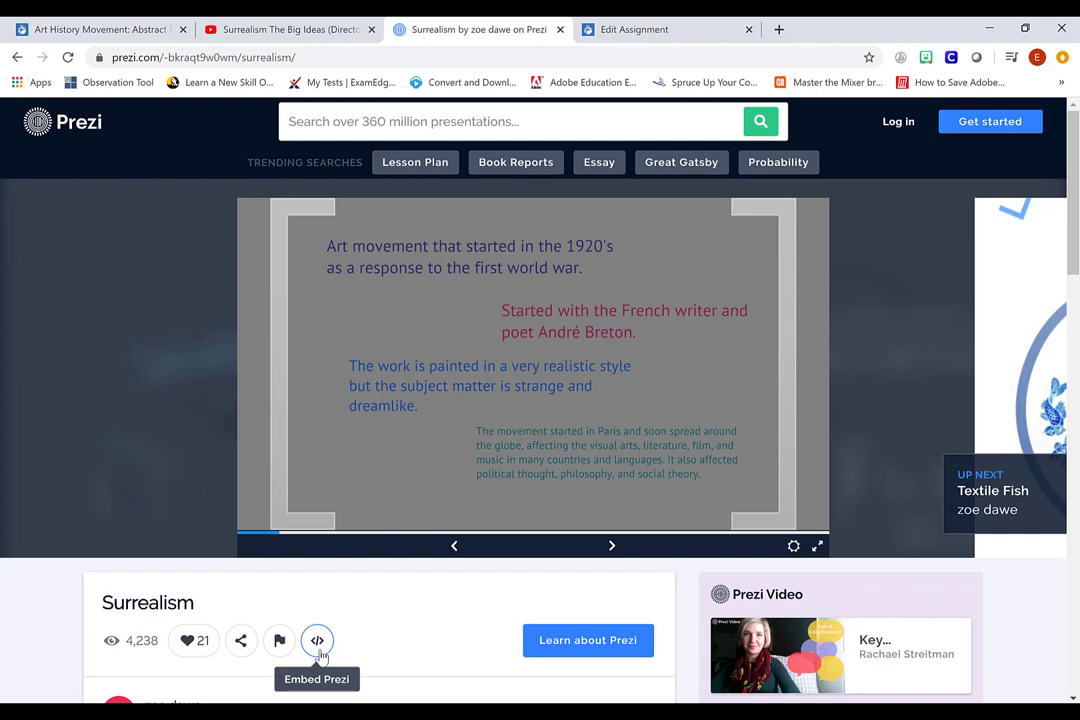
pyautogui.click(320, 652)
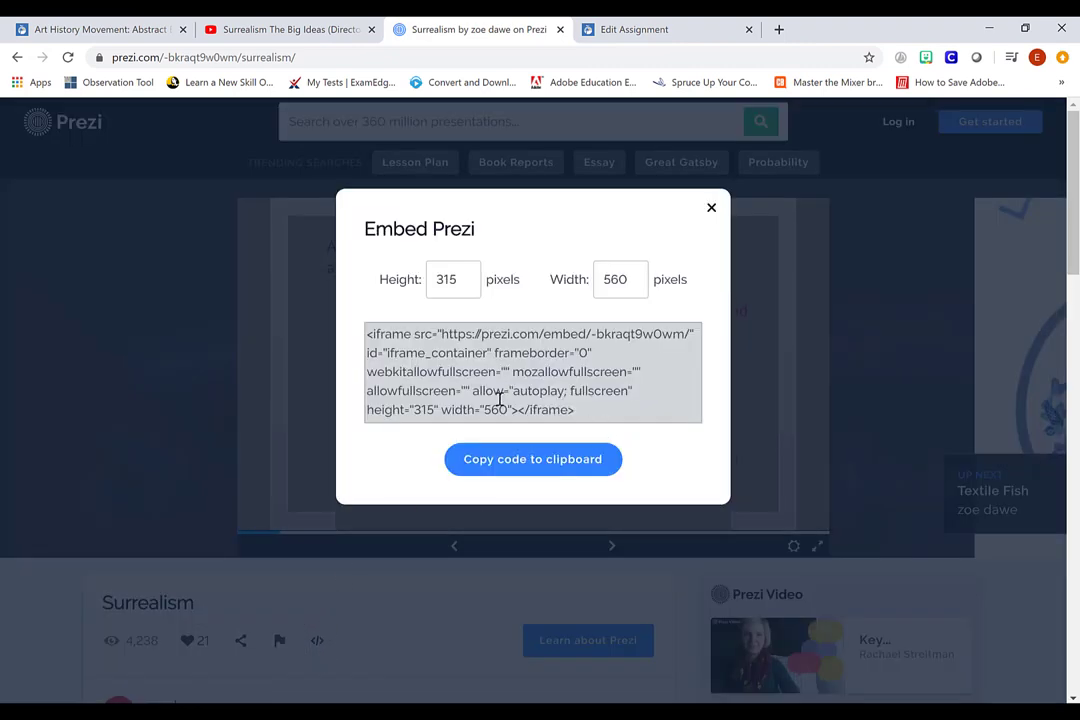
pyautogui.click(587, 470)
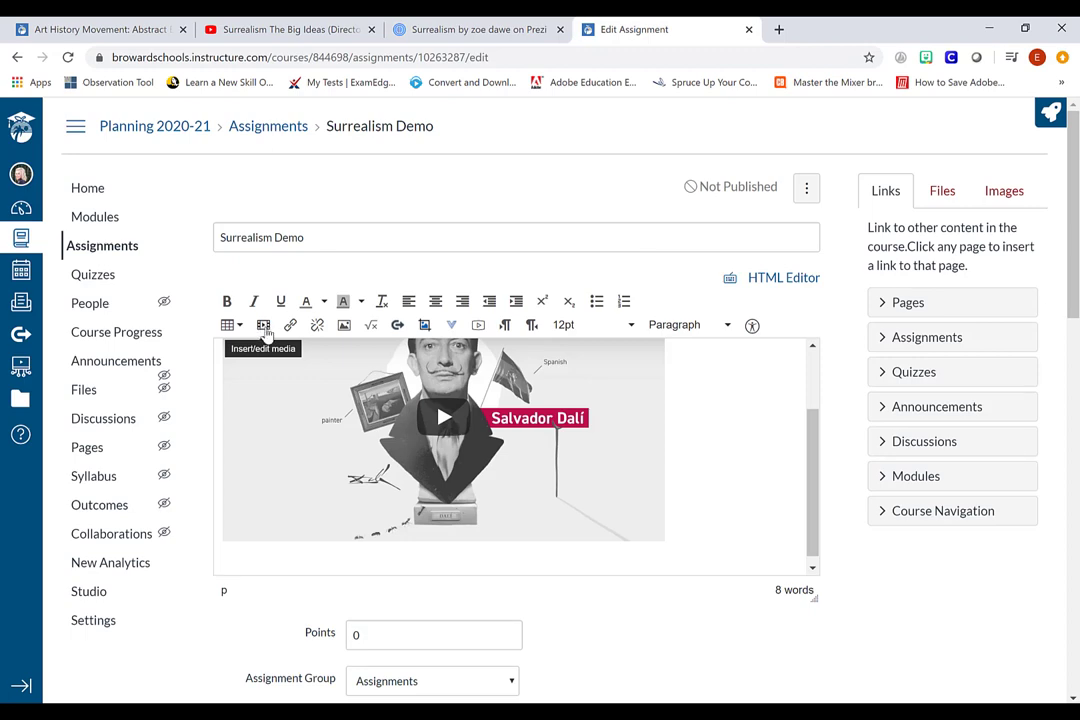
# Paste the Prezi embed code into the description via Insert/edit media, then save the assignment.
pyautogui.click(263, 328)
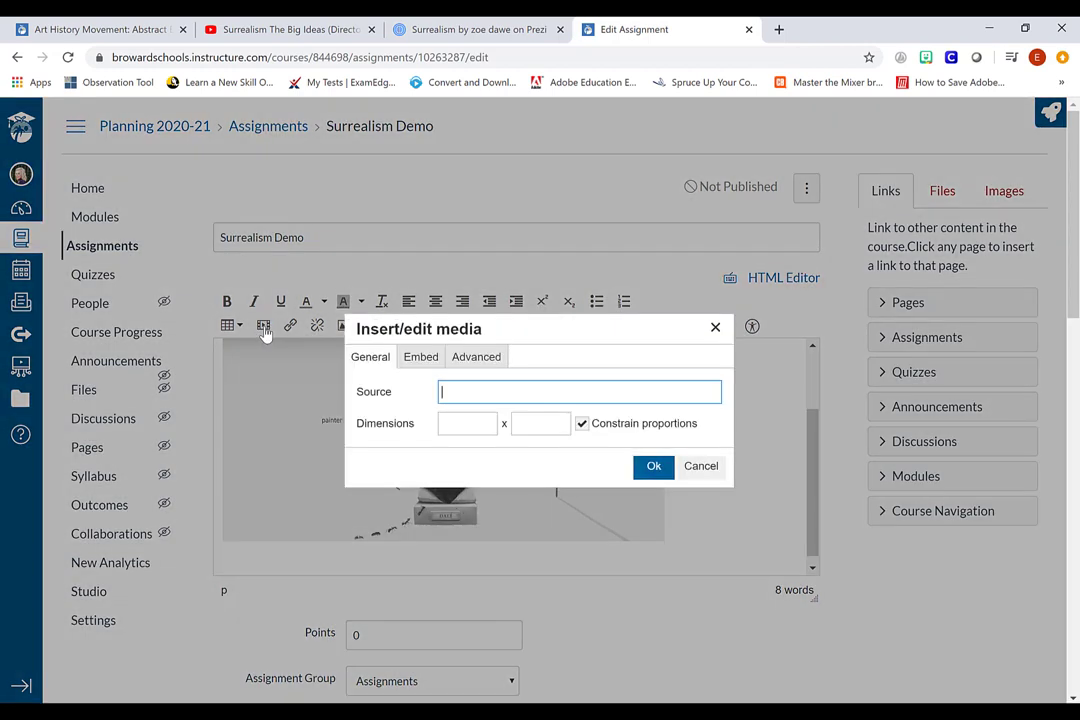
pyautogui.click(421, 366)
pyautogui.click(432, 428)
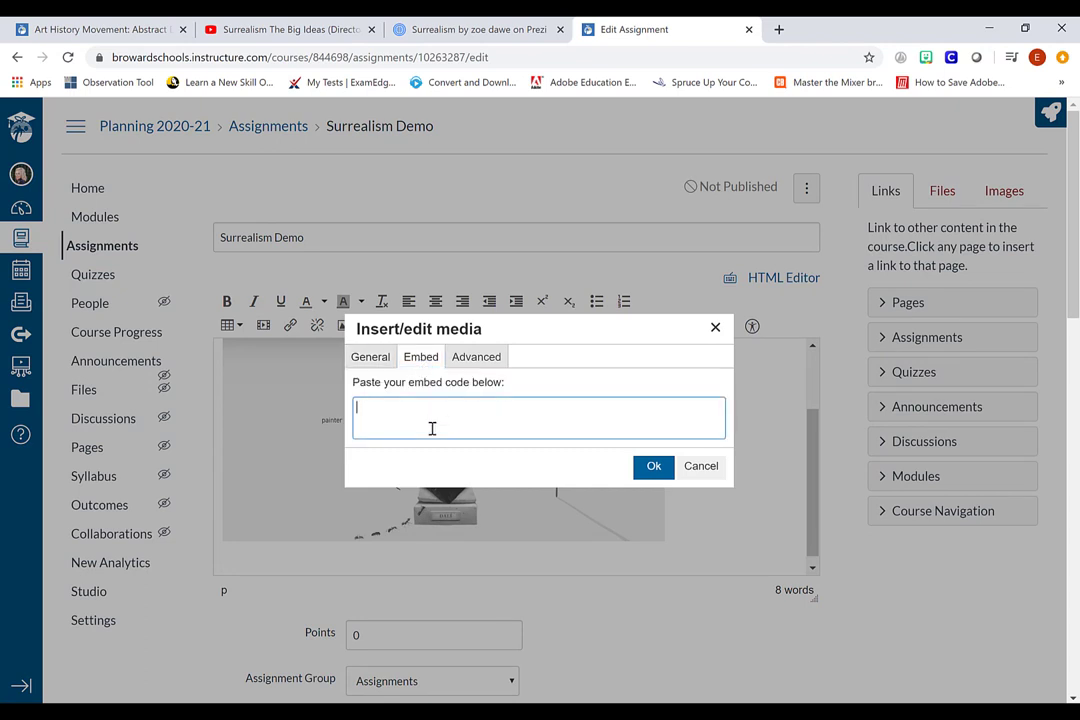
pyautogui.hotkey('ctrl', 'v')
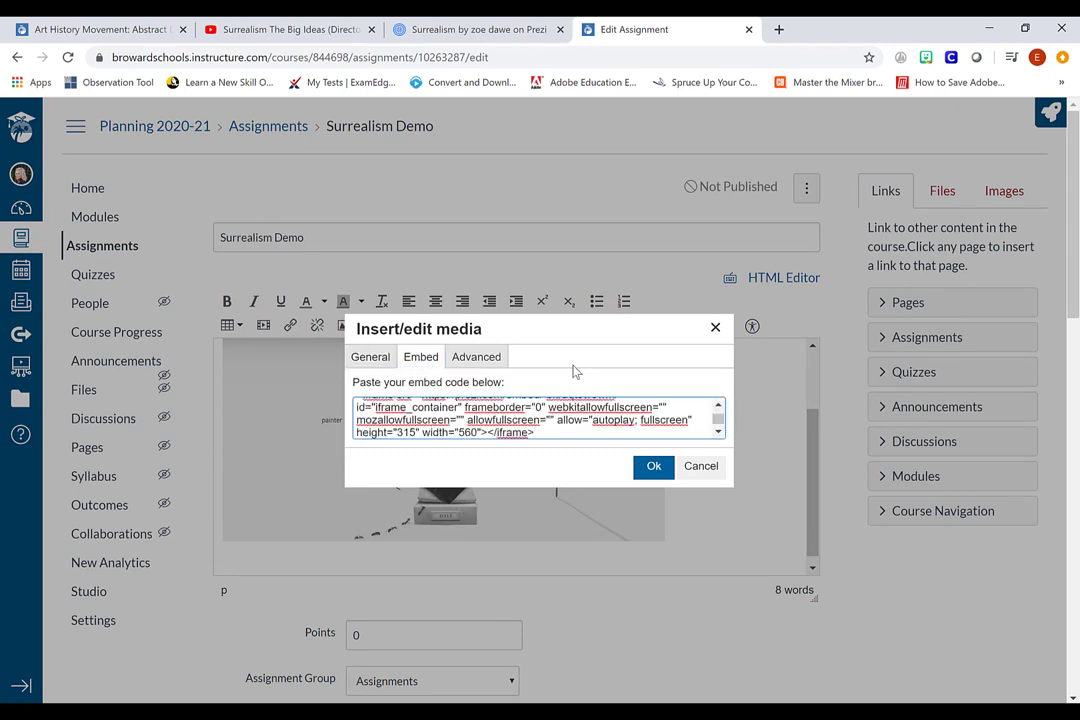
pyautogui.click(657, 468)
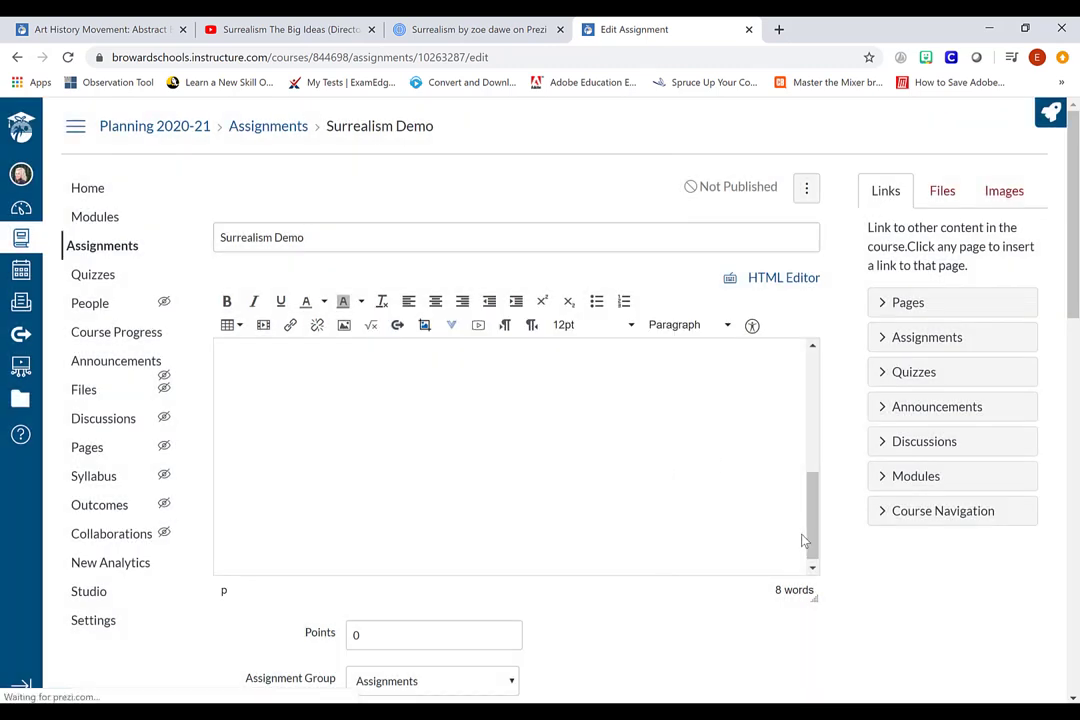
pyautogui.moveTo(815, 547)
pyautogui.mouseDown()
pyautogui.moveTo(802, 433)
pyautogui.moveTo(812, 557)
pyautogui.mouseUp()
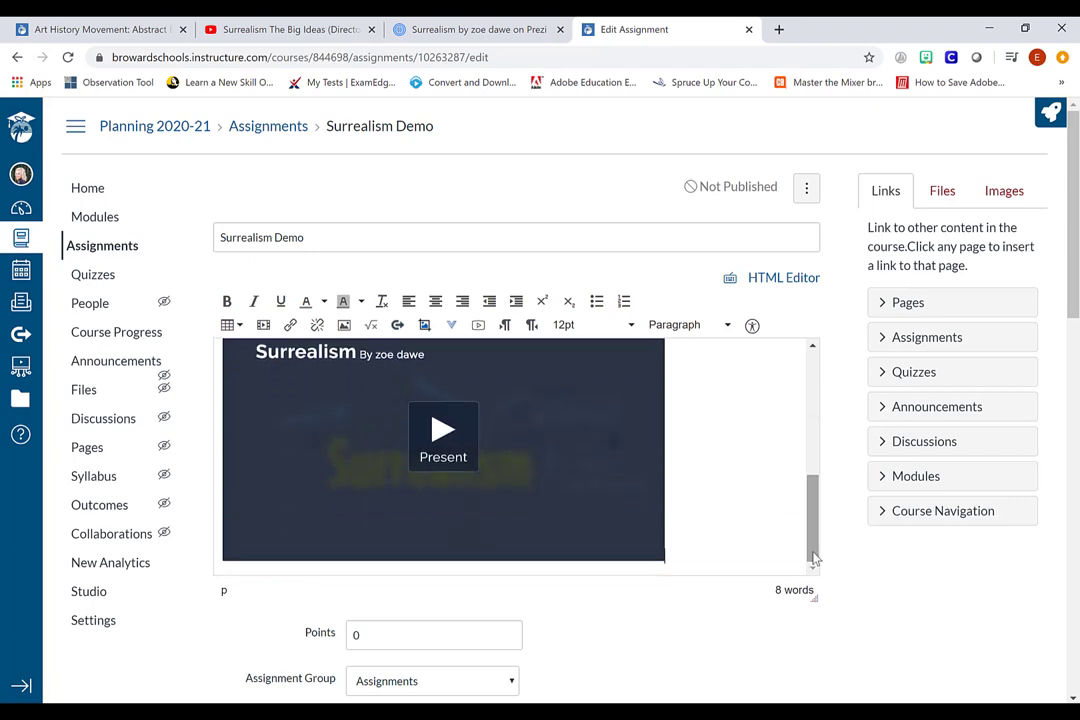
pyautogui.scroll(-15, 992, 630)
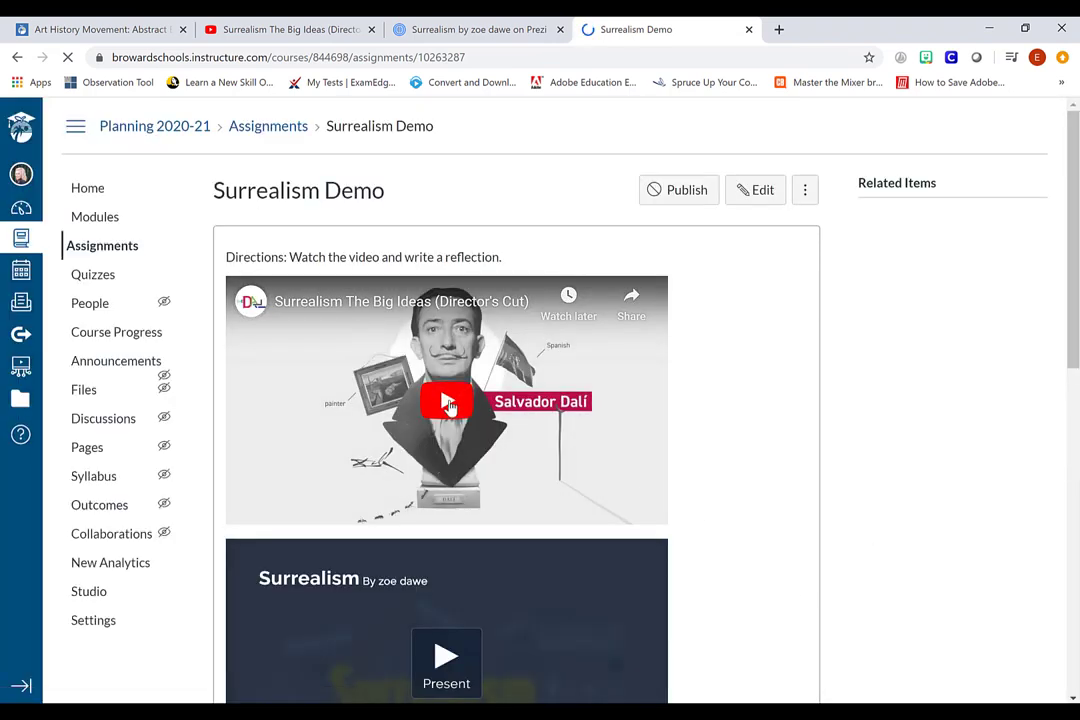
# Play the embedded YouTube video, skip ahead to about 2:13, and pause at 2:15.
pyautogui.click(448, 403)
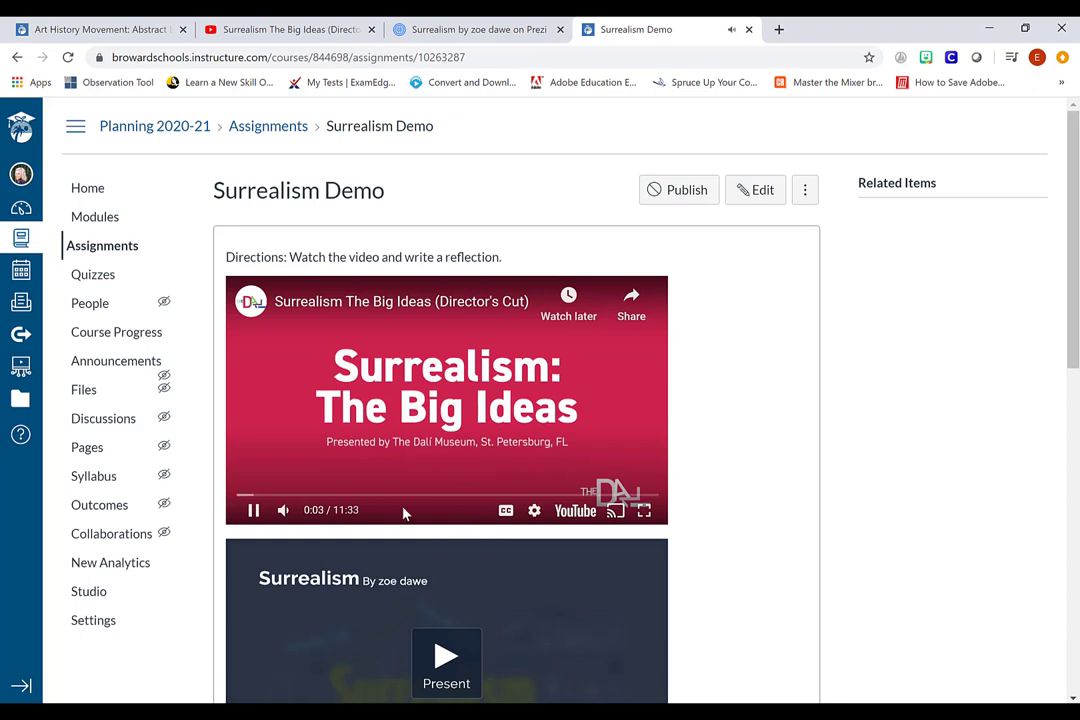
pyautogui.click(317, 494)
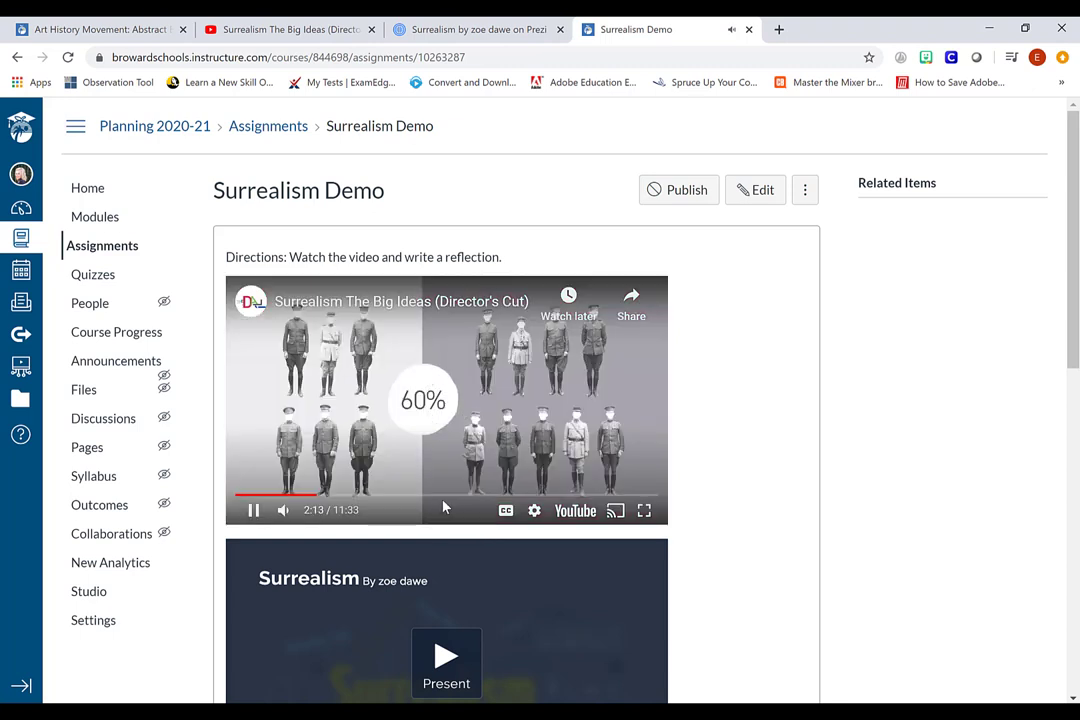
pyautogui.click(254, 510)
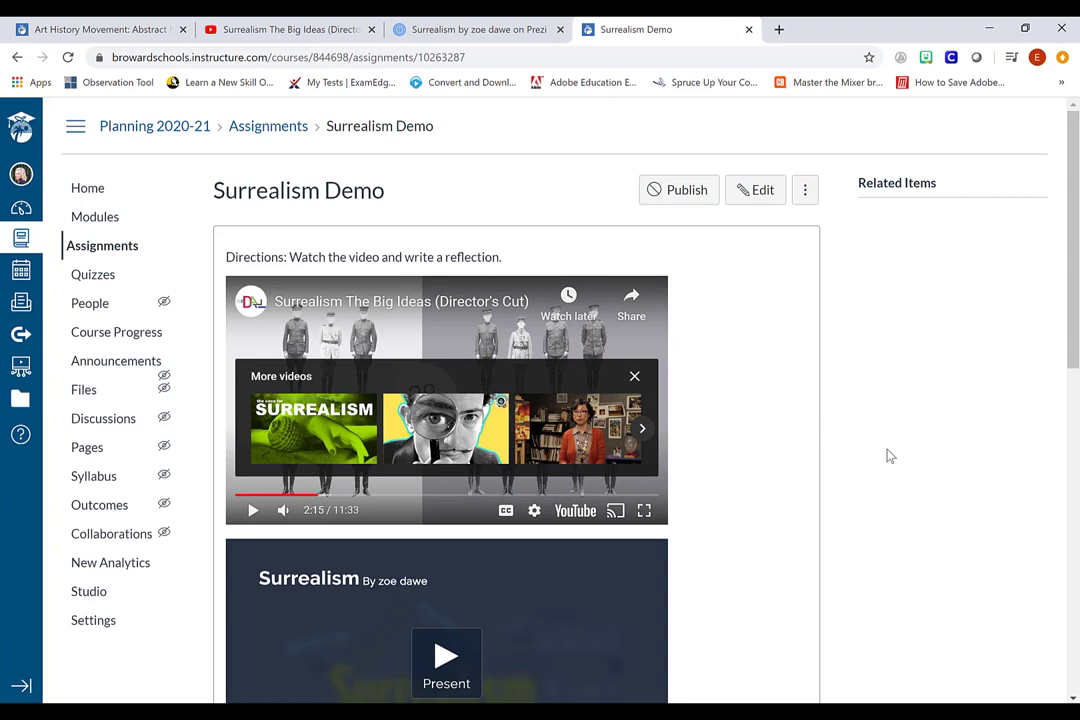
pyautogui.scroll(-2, 888, 455)
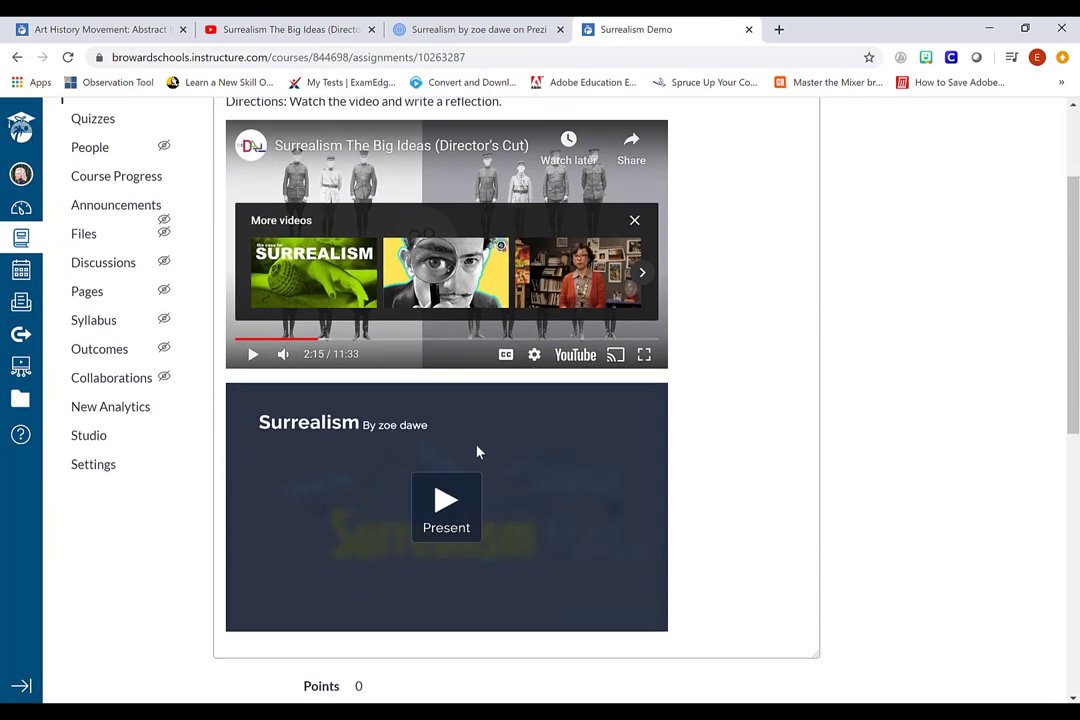
# Present the embedded Prezi and advance four steps to the Salvador Dali photo.
pyautogui.click(460, 513)
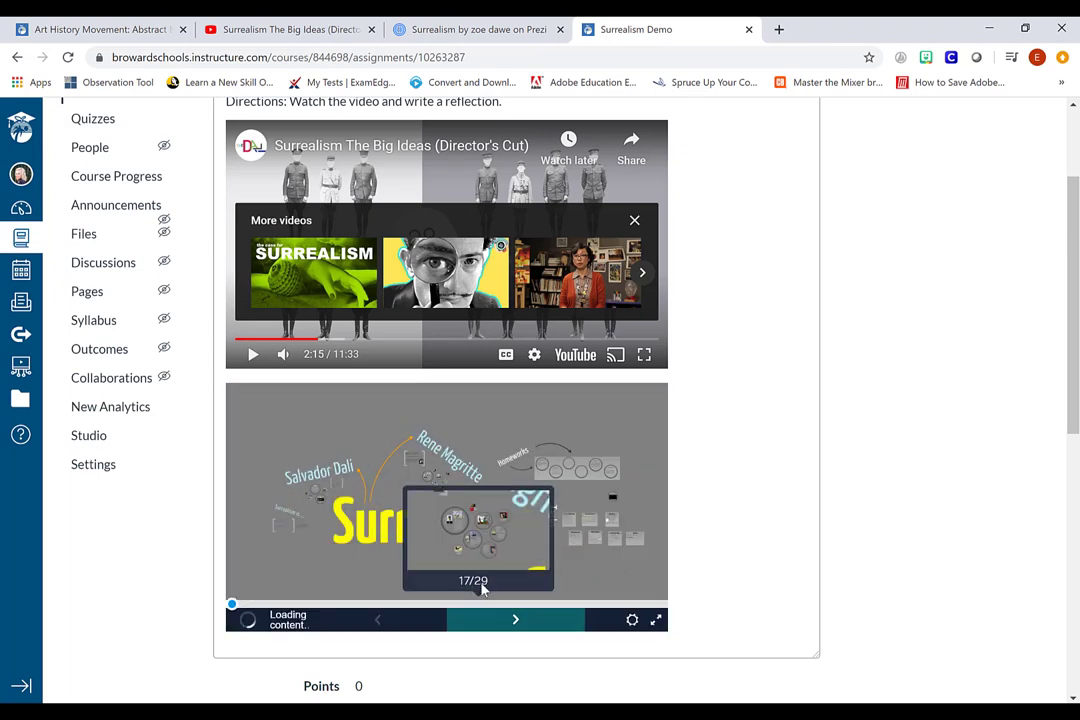
pyautogui.click(512, 620)
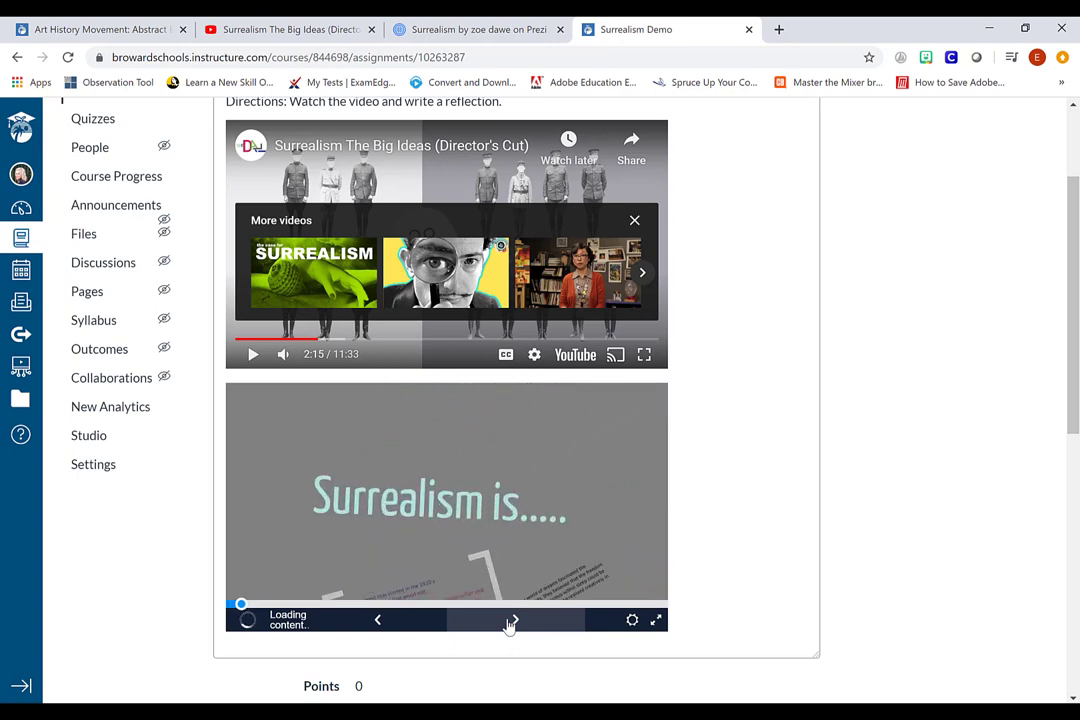
pyautogui.click(512, 620)
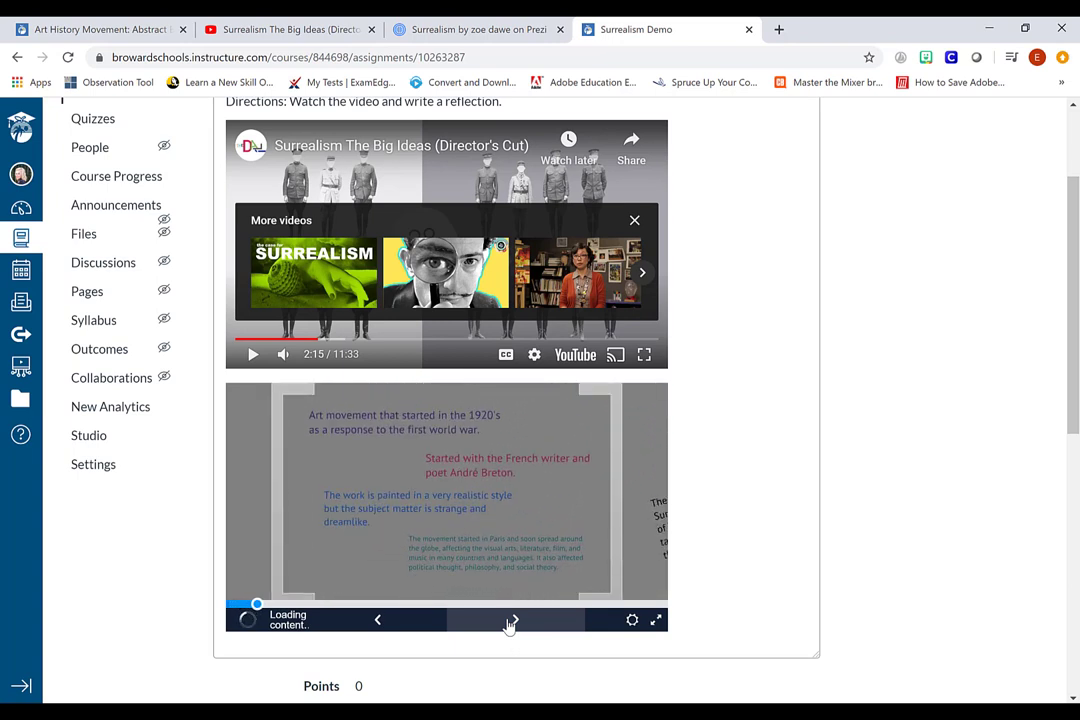
pyautogui.click(512, 620)
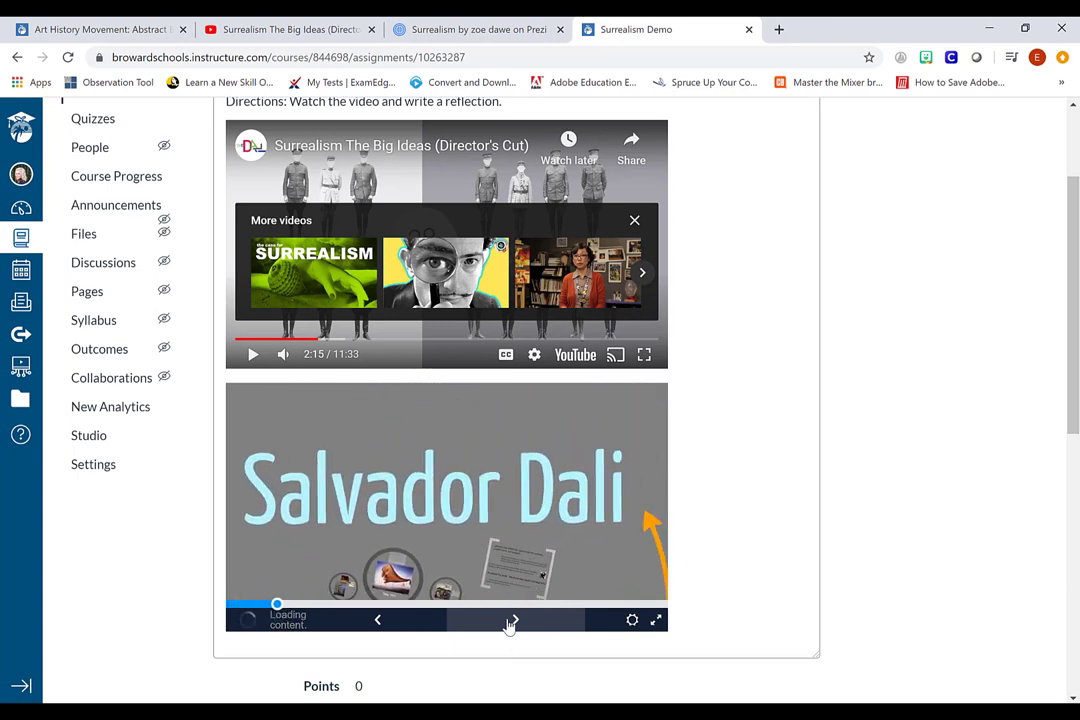
pyautogui.click(510, 621)
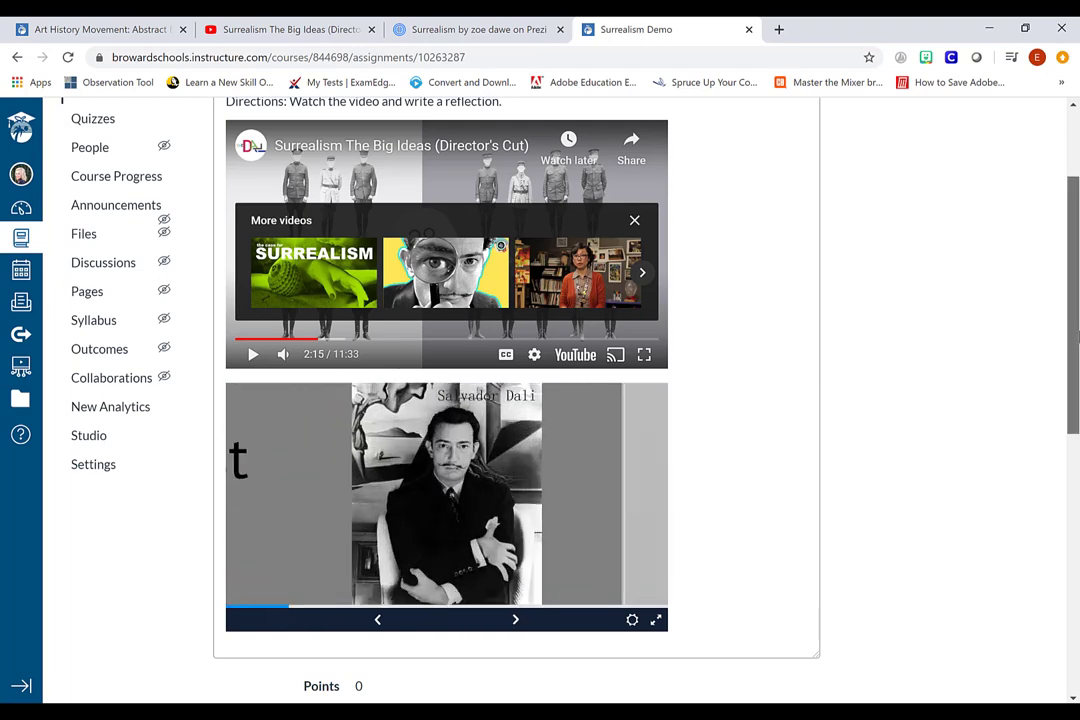
pyautogui.moveTo(1076, 325)
pyautogui.mouseDown()
pyautogui.moveTo(1076, 288)
pyautogui.moveTo(1076, 324)
pyautogui.mouseUp()
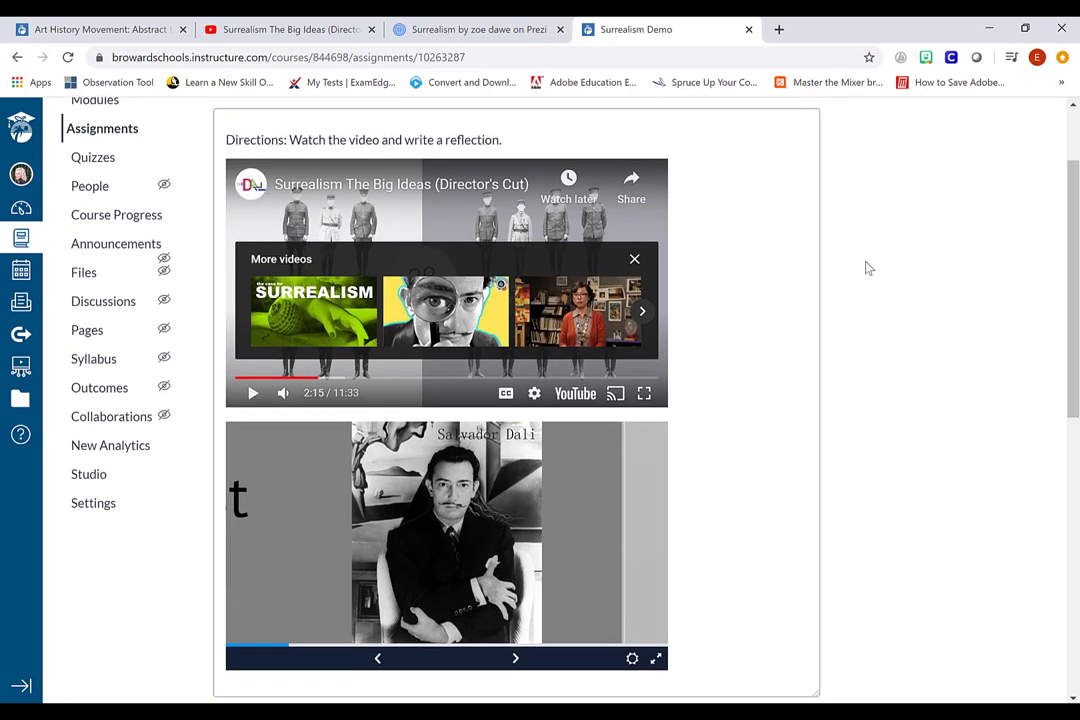